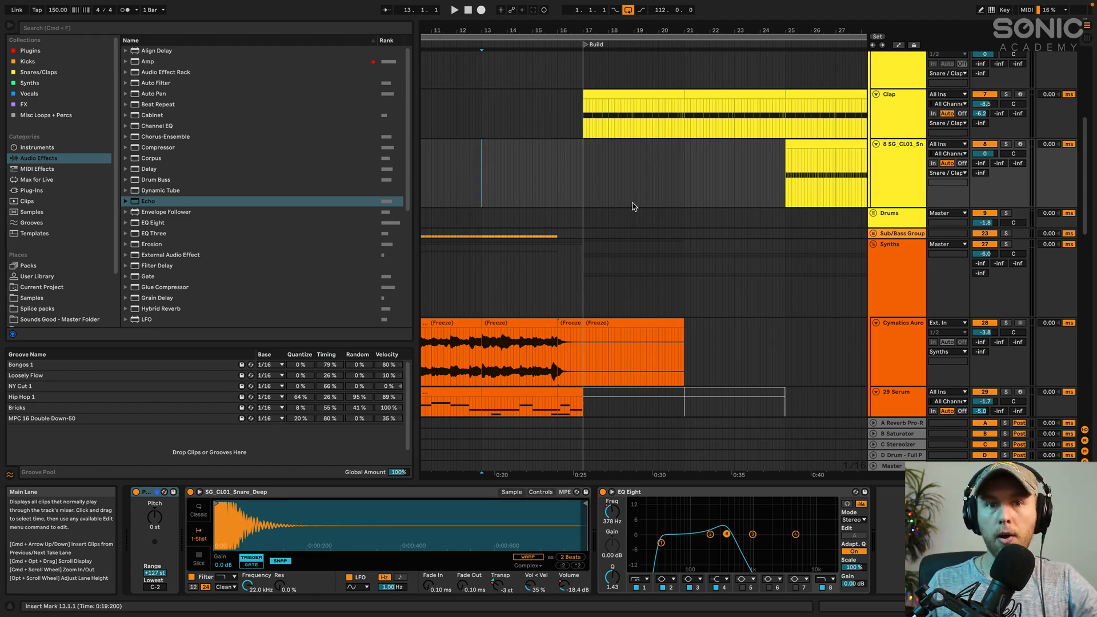
Play the arrangement from bar 13 into the Build section and review the synth tracks around the transition
key("space")
scroll(545, 234, "up", 2)
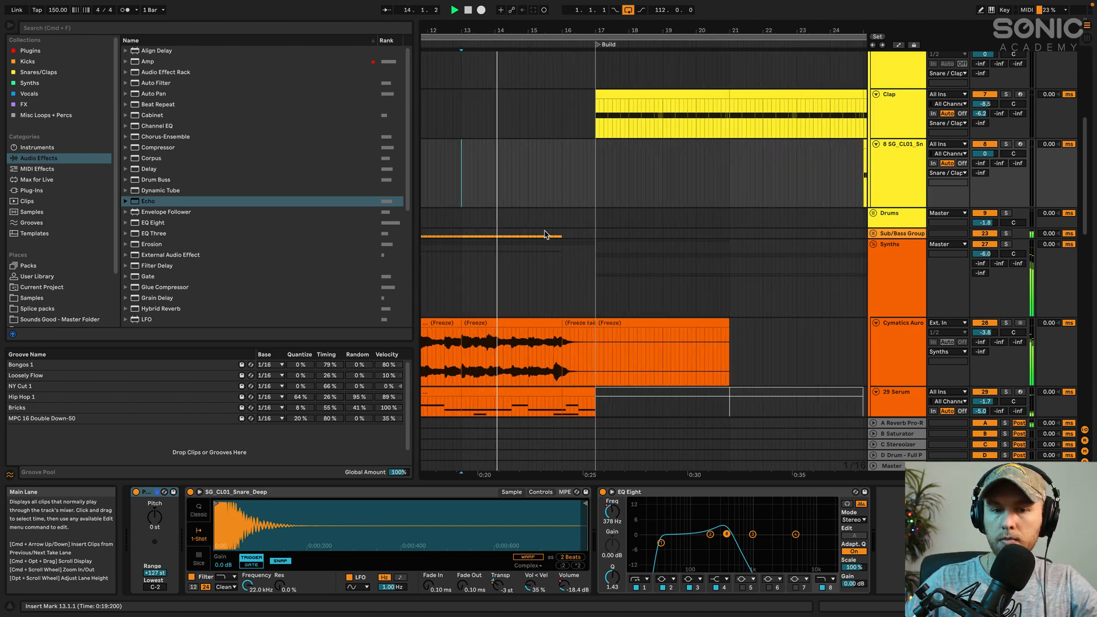
scroll(549, 235, "down", 3)
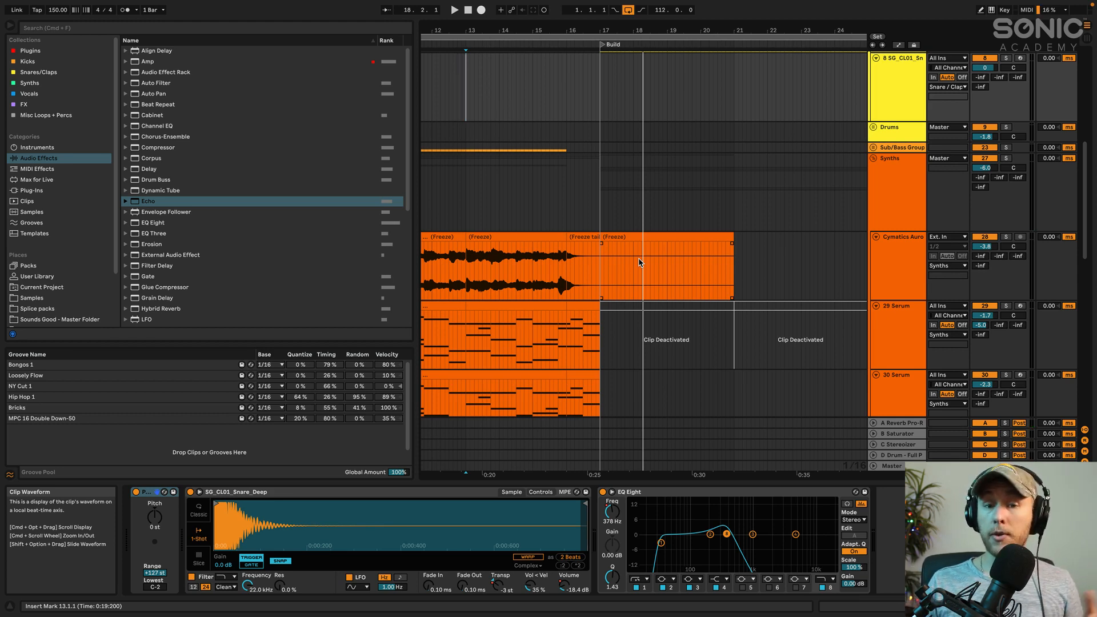
left_click(583, 277)
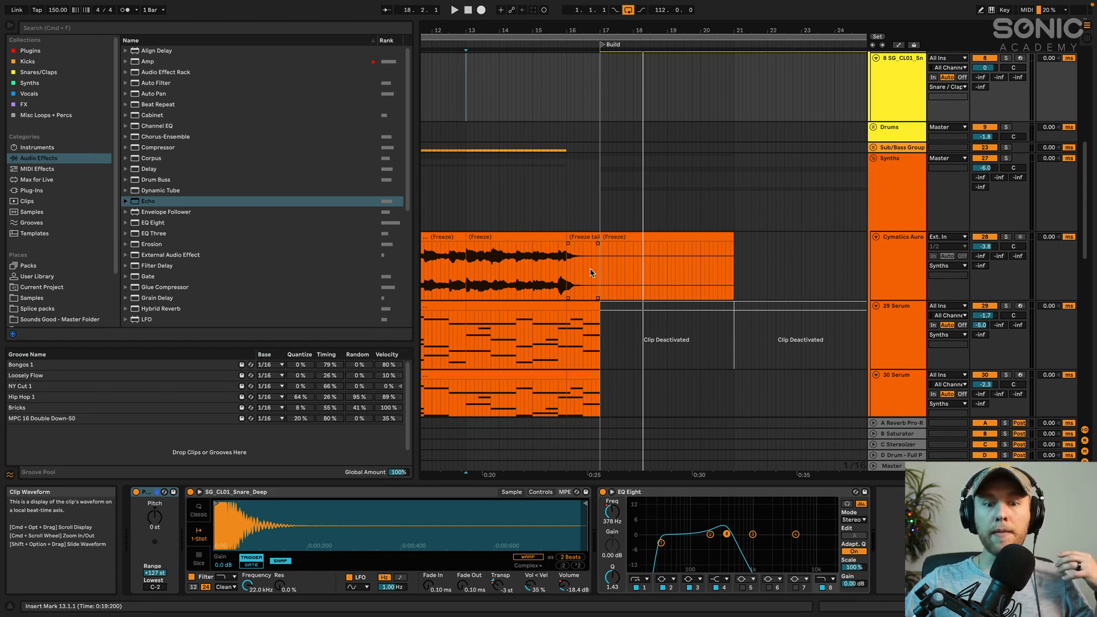
scroll(591, 273, "down", 2)
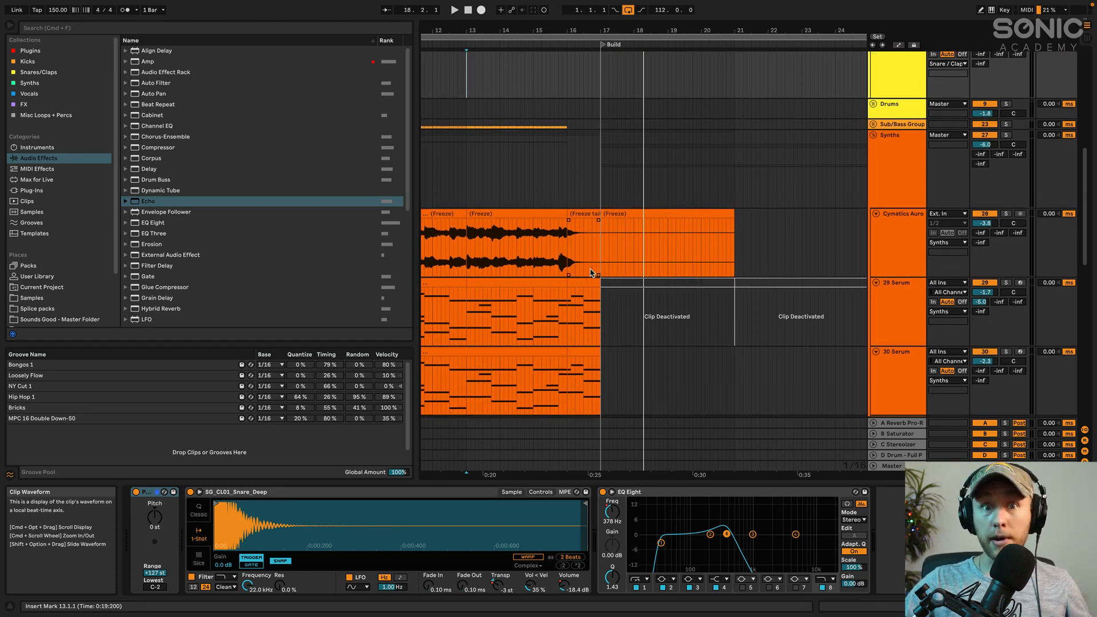
Reactivate the KSHMR_Long_Sweep_14_Flange clip on the Sweep / Riser track
scroll(591, 273, "down", 15)
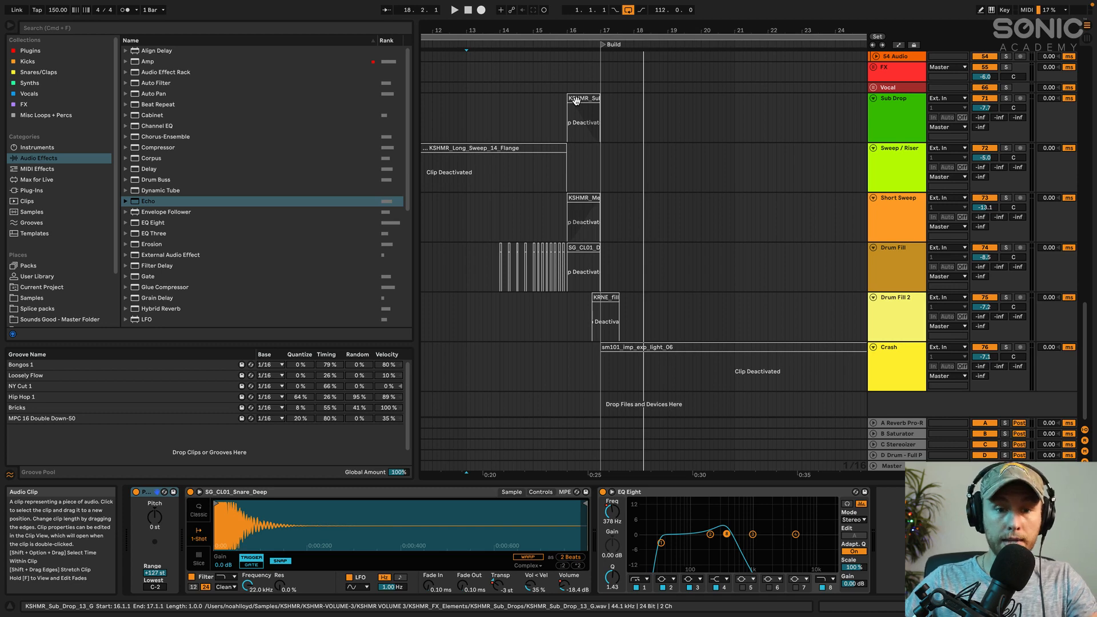
left_click(549, 151)
key("0")
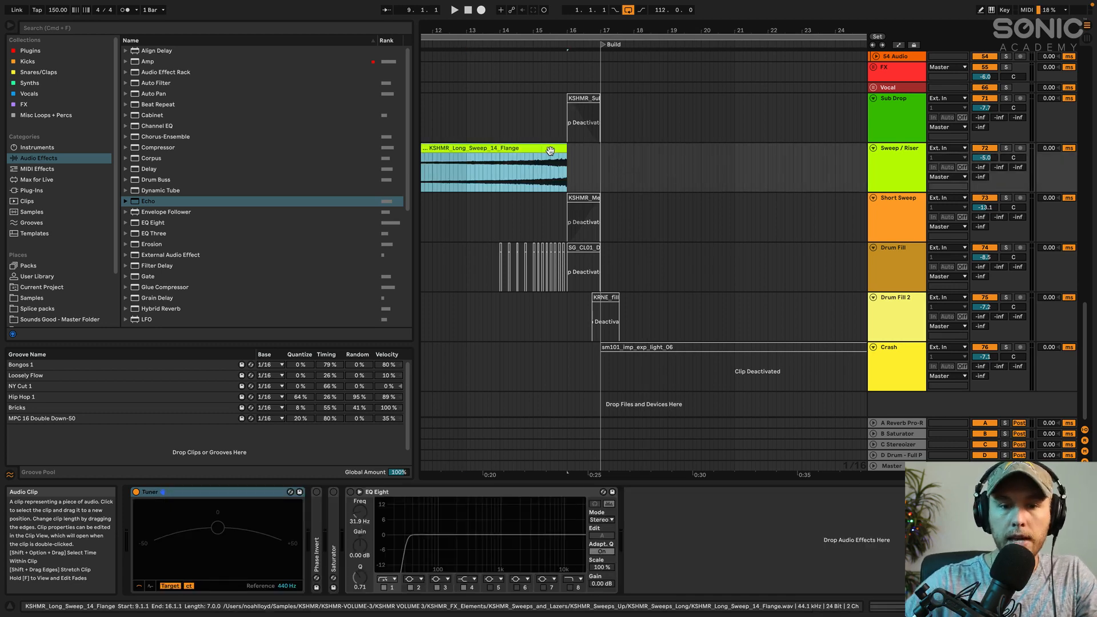
Play the arrangement from bar 9 to hear the long sweep leading up to the Build
scroll(550, 150, "left", 3)
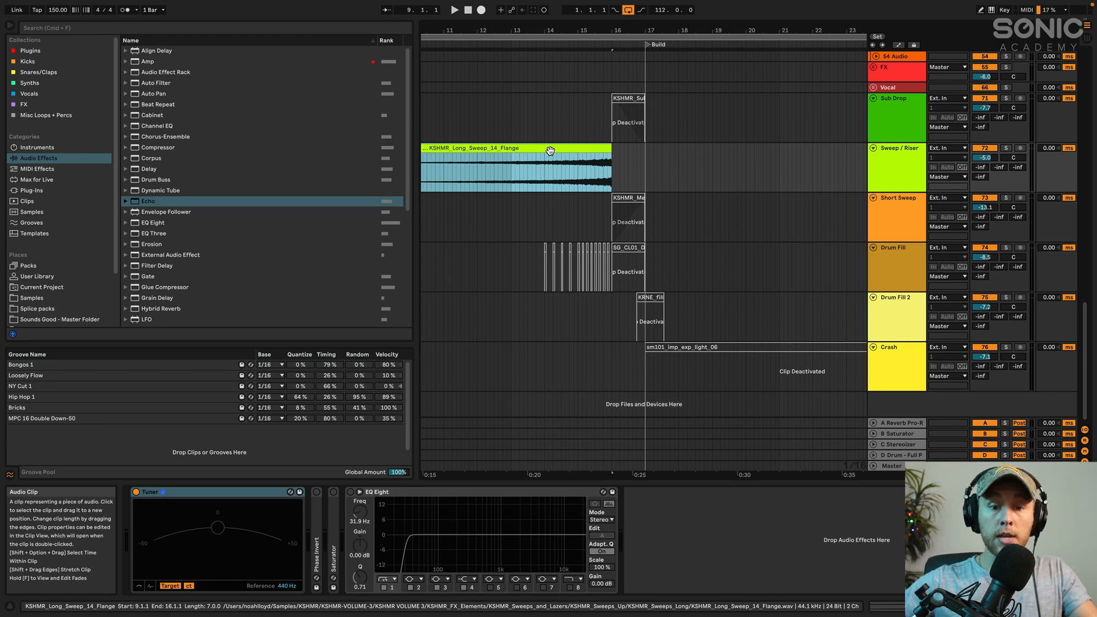
scroll(550, 151, "left", 3)
left_click(481, 133)
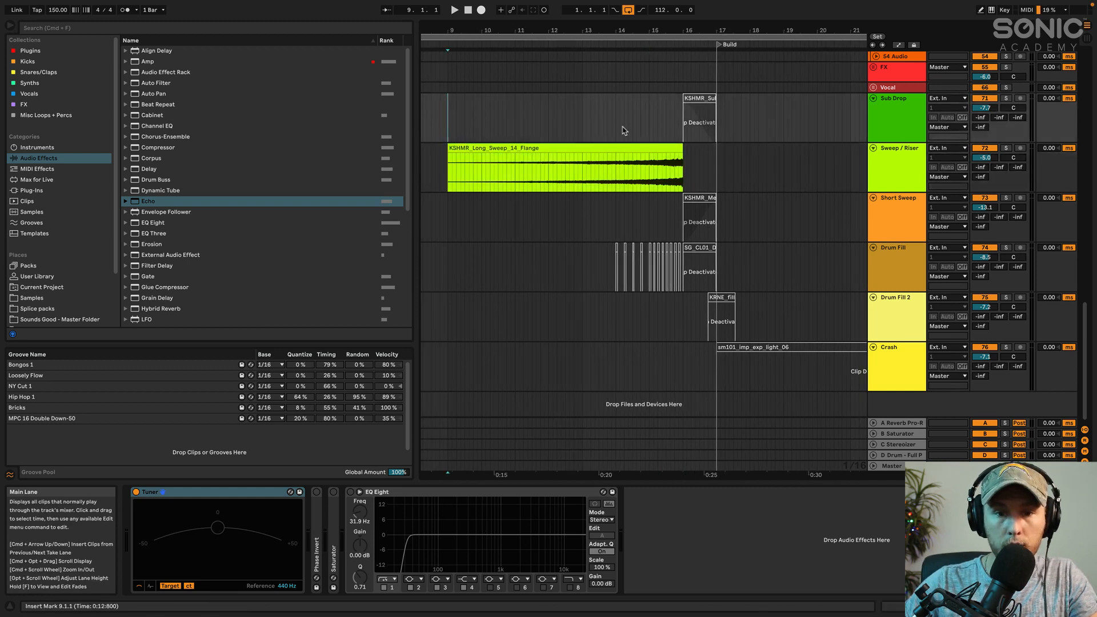
key("space")
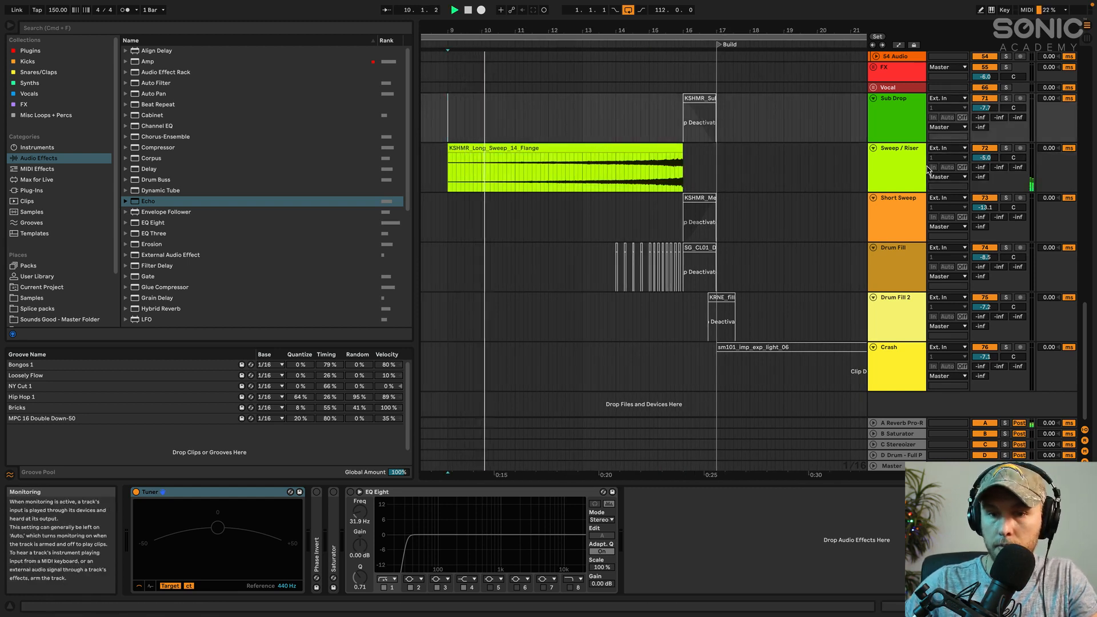
scroll(609, 178, "up", 1)
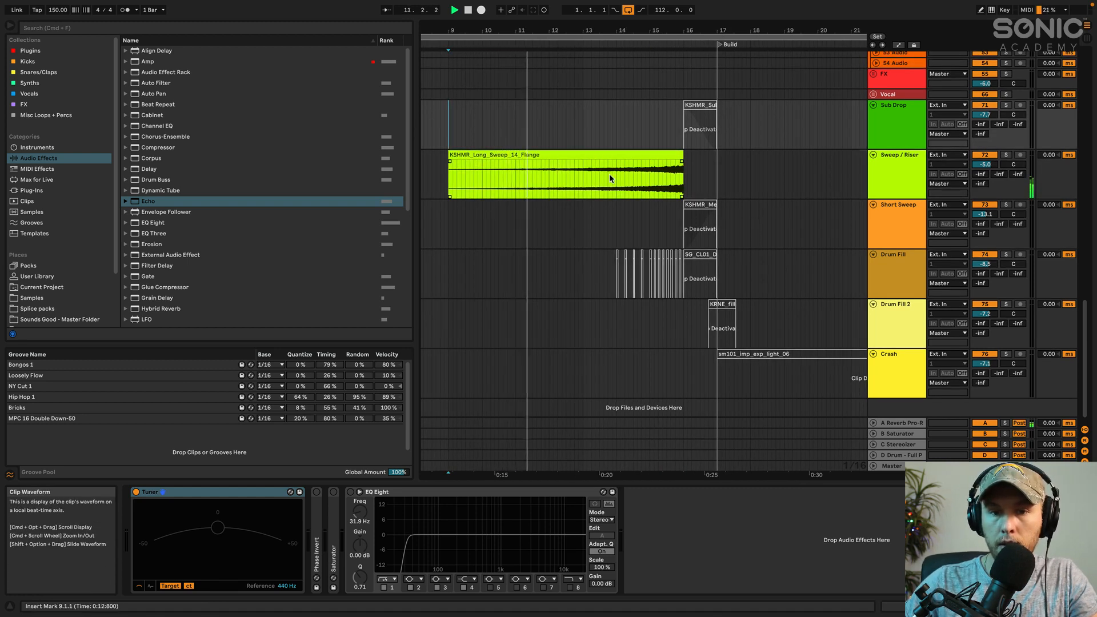
scroll(609, 178, "right", 2)
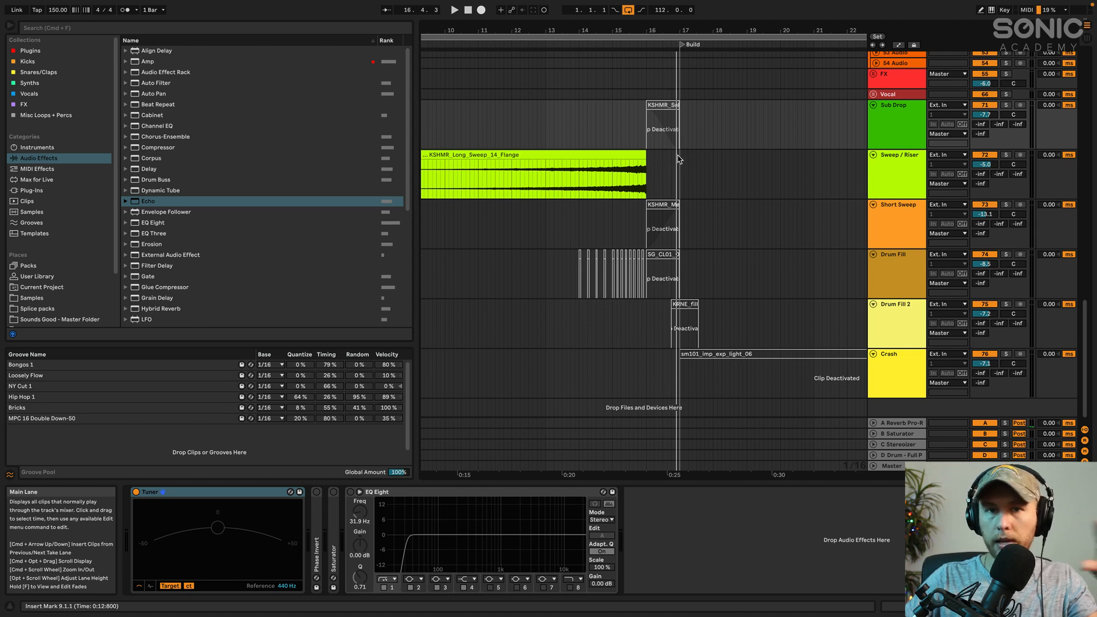
Reactivate the Sub Drop clip at bar 16 and audition it with playback from 14.4.4
left_click(659, 106)
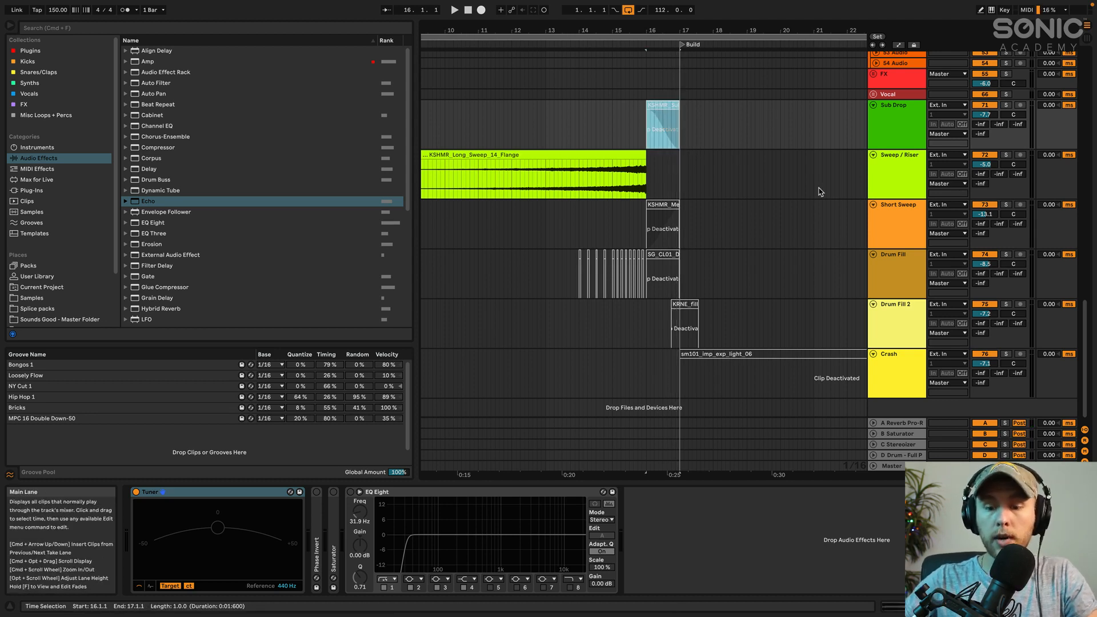
key("0")
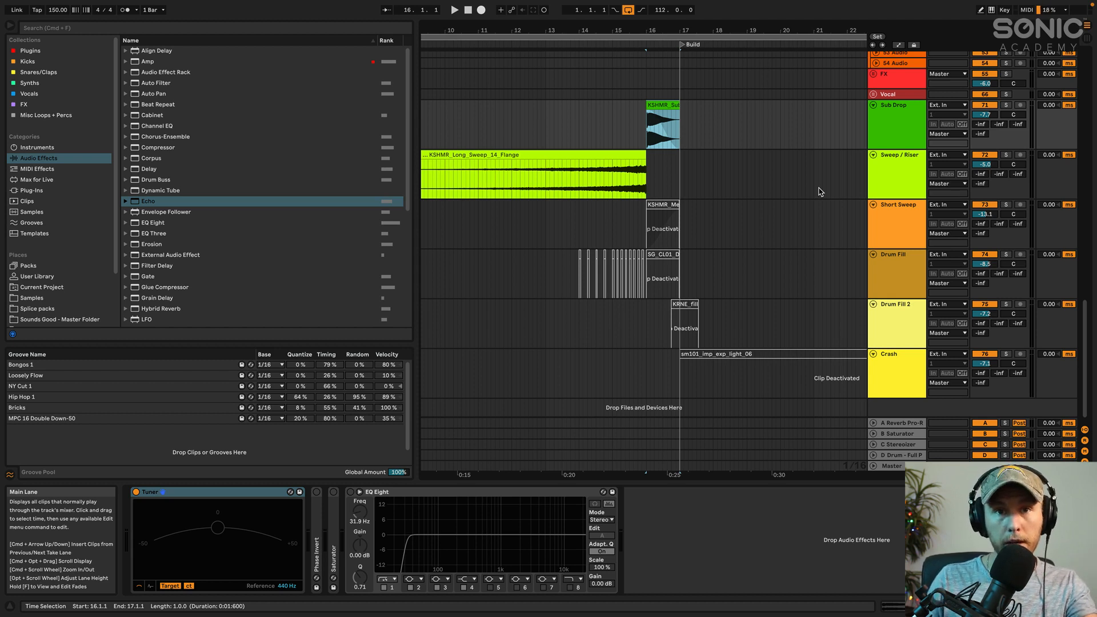
left_click(629, 131)
left_click_drag(606, 129, 626, 138)
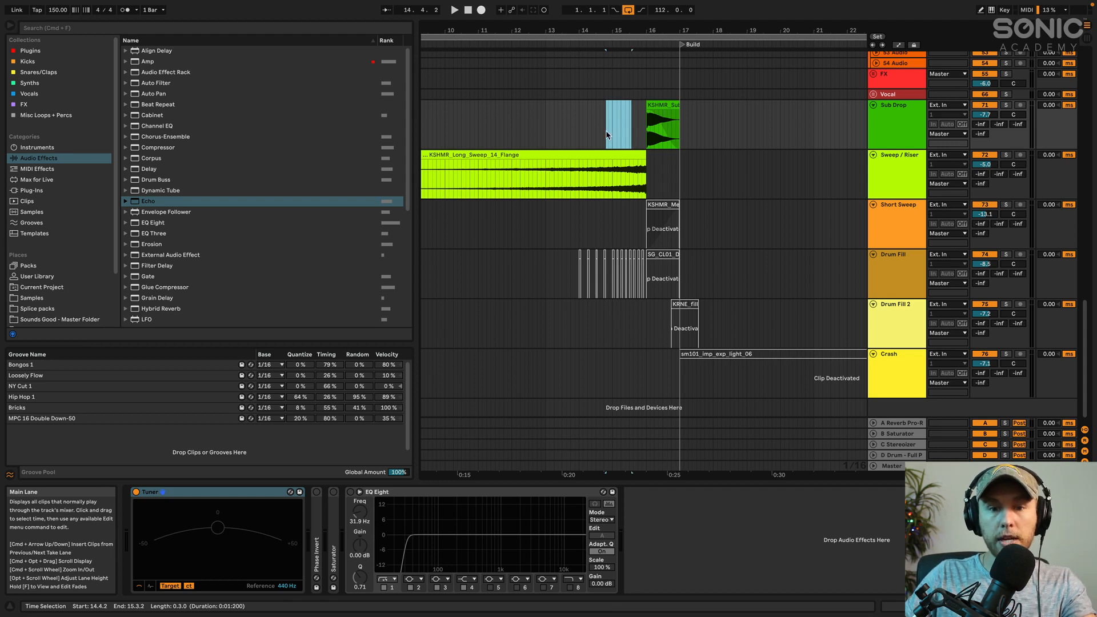
left_click(609, 135)
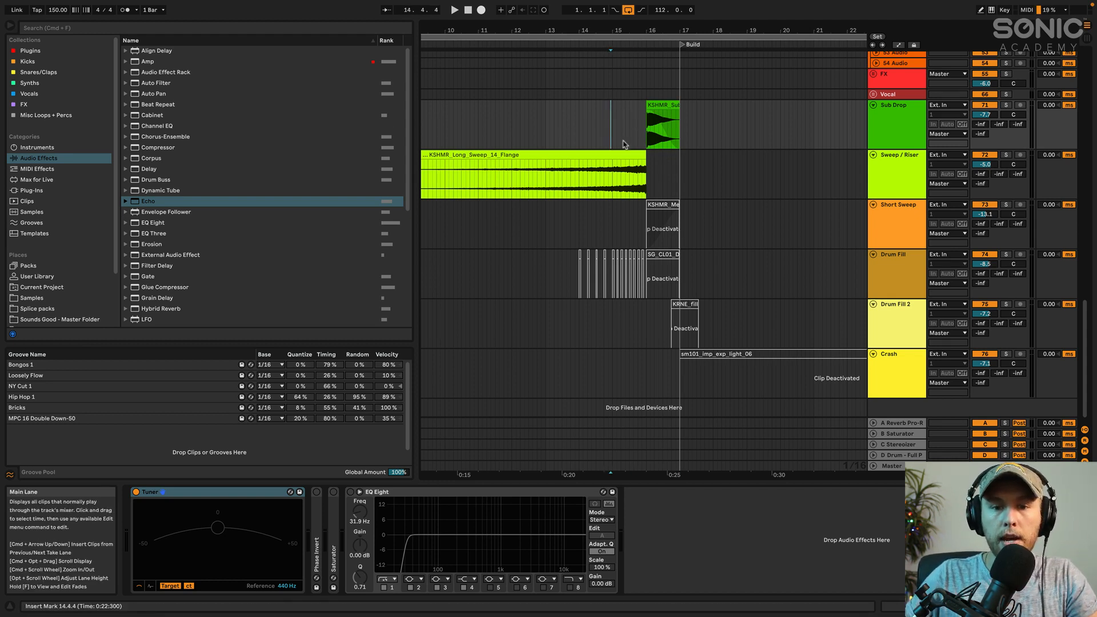
key("space")
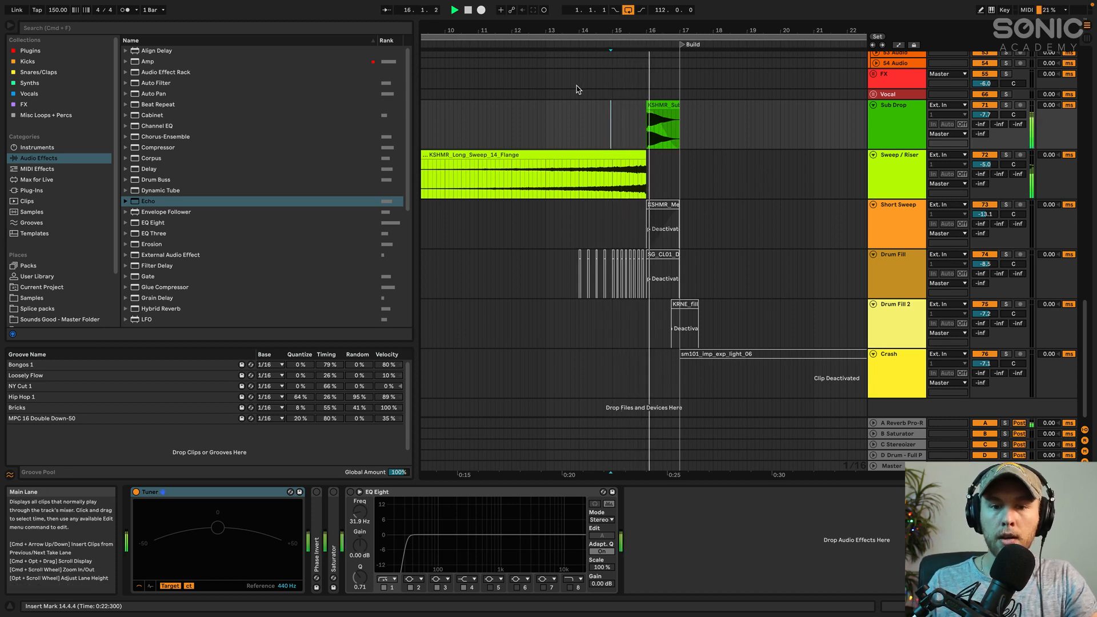
key("space")
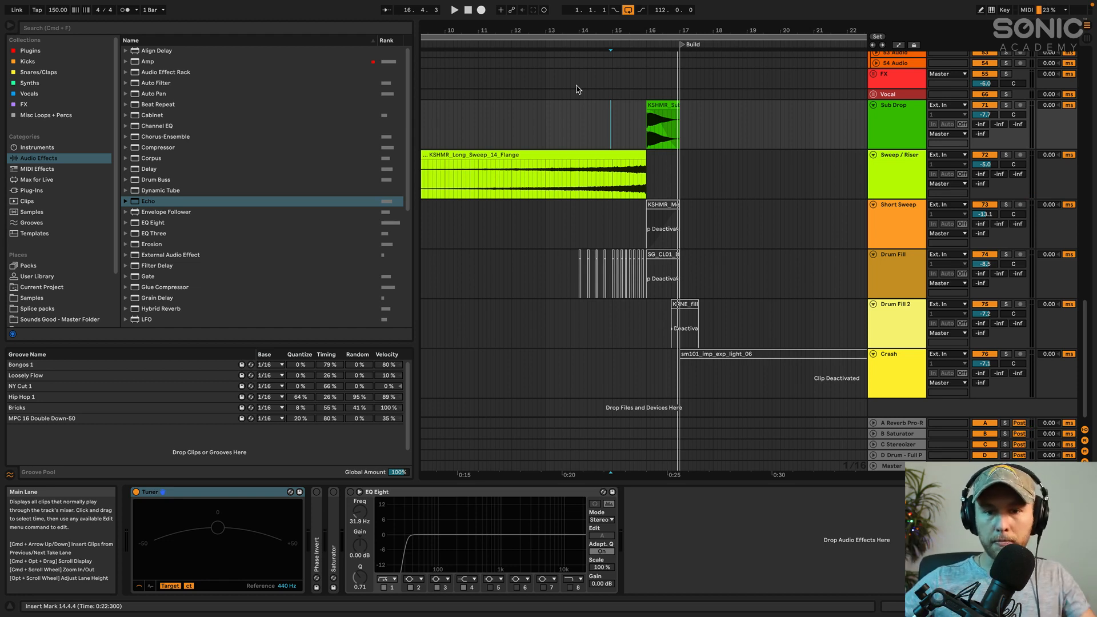
Reactivate the Short Sweep clip at bar 16 and audition it with playback from 15.3.1
left_click(663, 207)
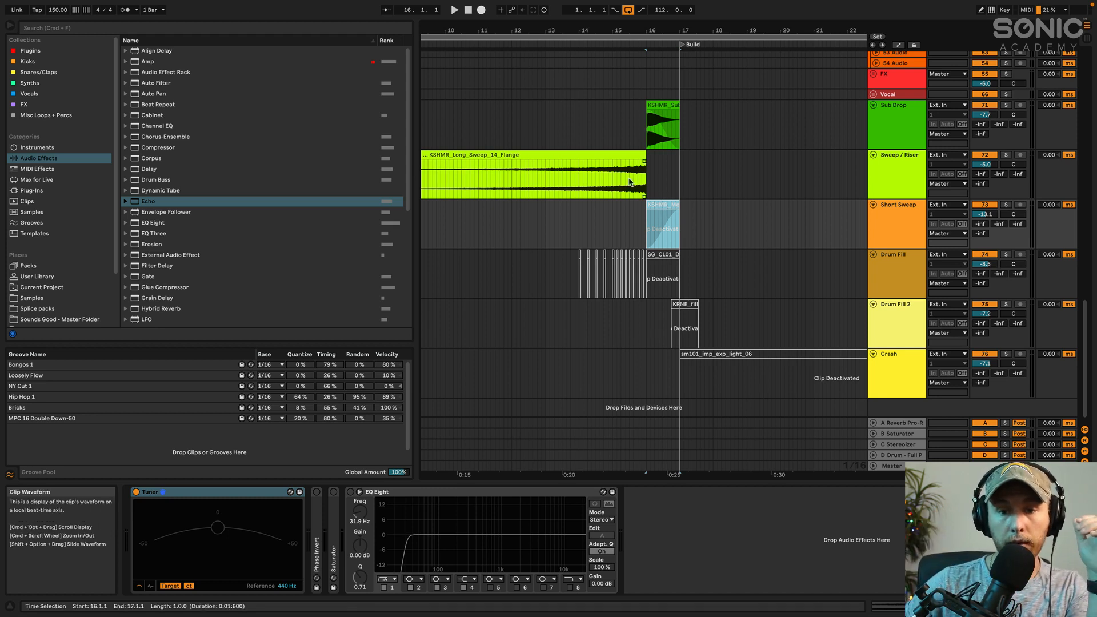
key("0")
left_click(629, 209)
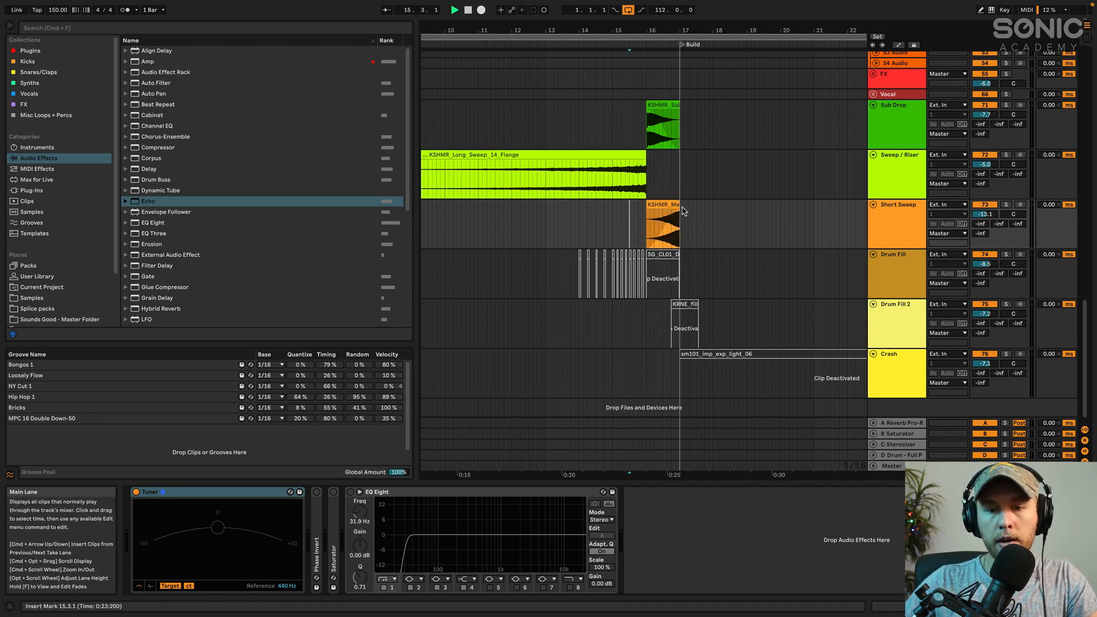
key("space")
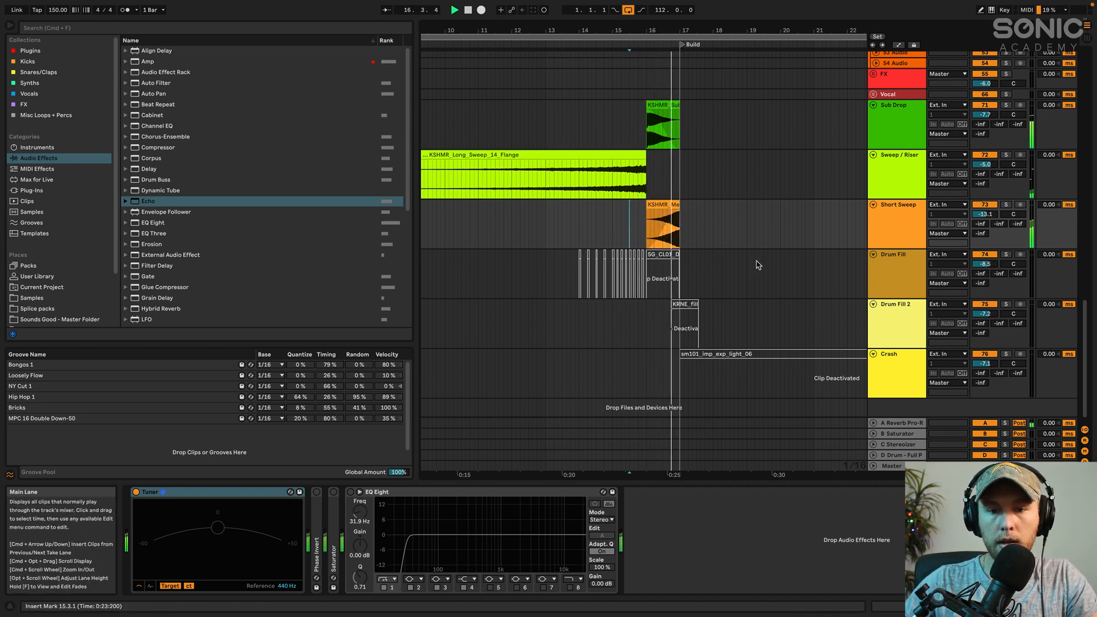
key("space")
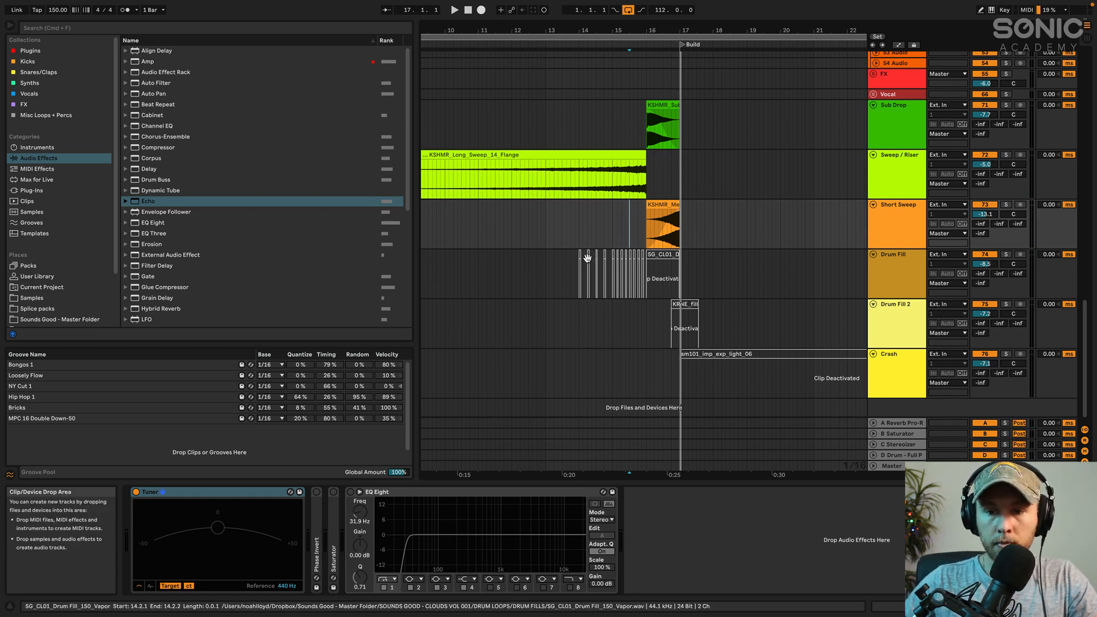
Reactivate all the Drum Fill clips before the Build and the KRNE tom fill clip on Drum Fill 2
left_click_drag(575, 274, 680, 274)
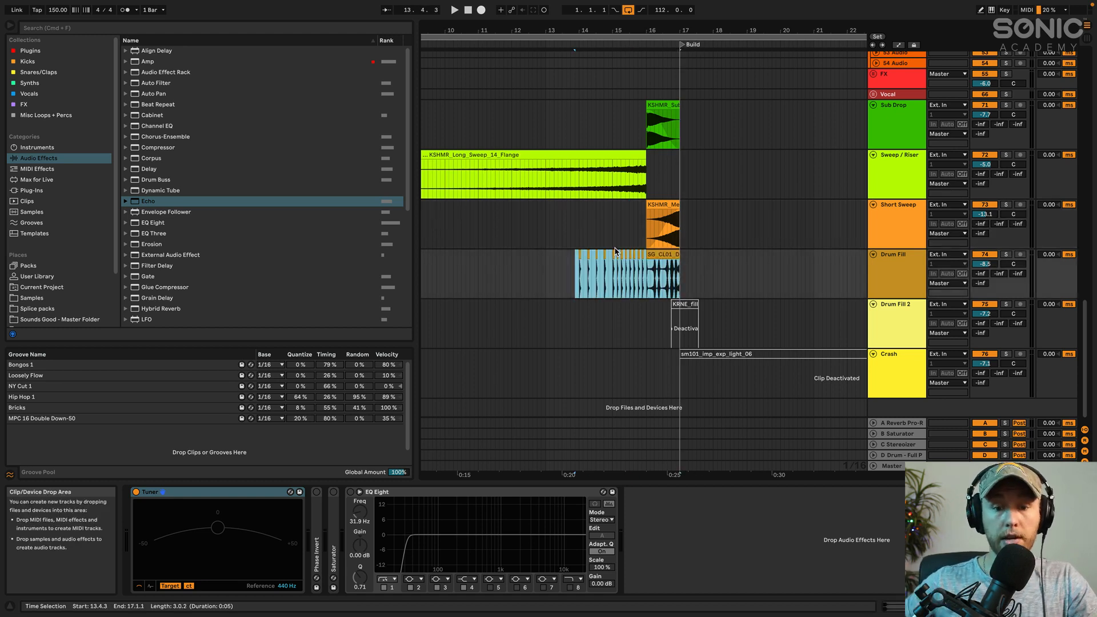
left_click(685, 305)
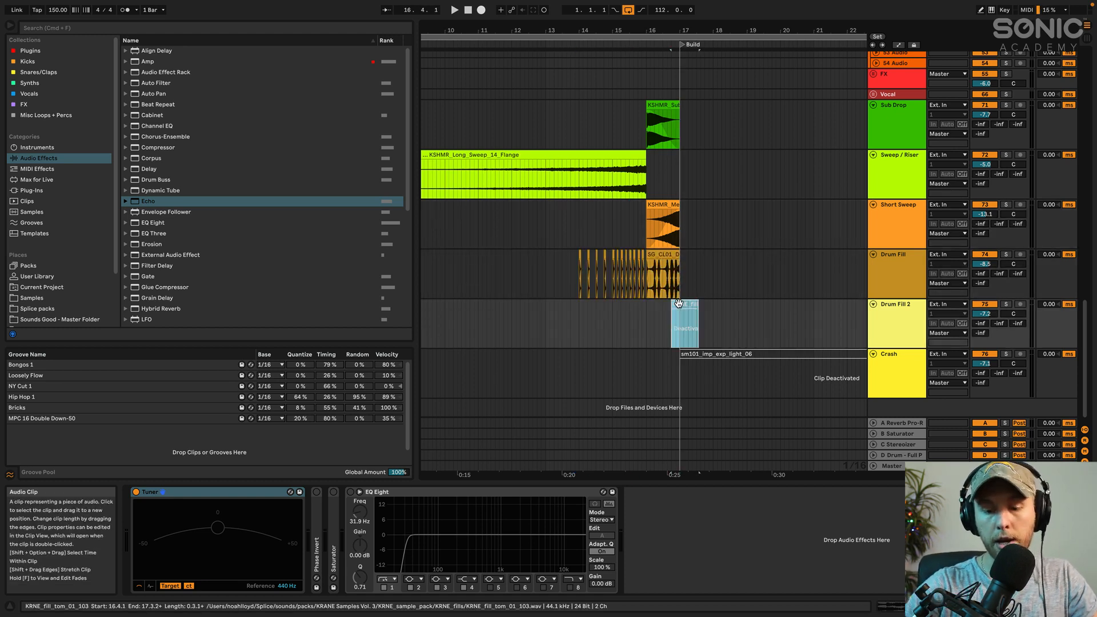
key("0")
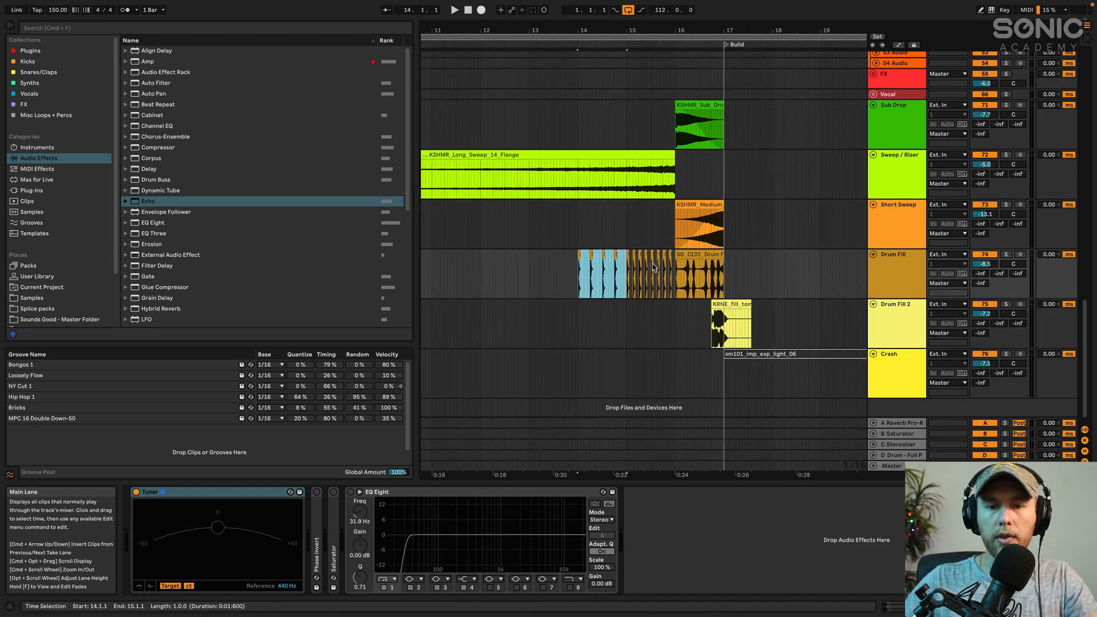
Duplicate the bar 14 drum fill hits to bar 13 on the Drum Fill track
left_click(530, 265)
key("super+v")
left_click(526, 237)
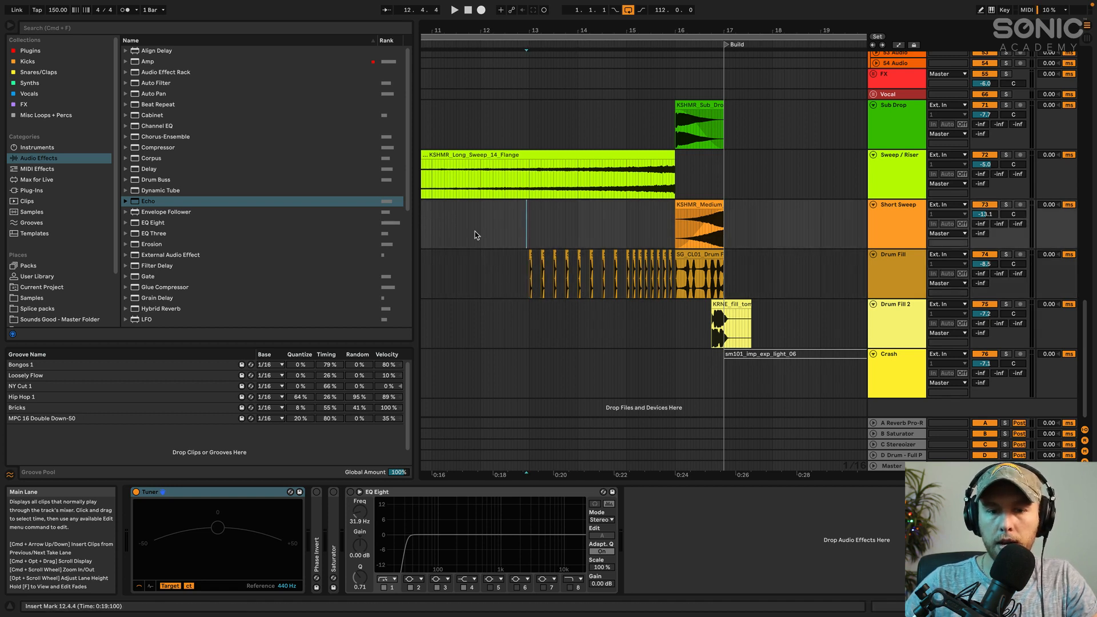
Play back the riser, sweeps, sub drop and drum fills together up to the start of the Build
left_click(512, 227)
scroll(457, 216, "left", 2)
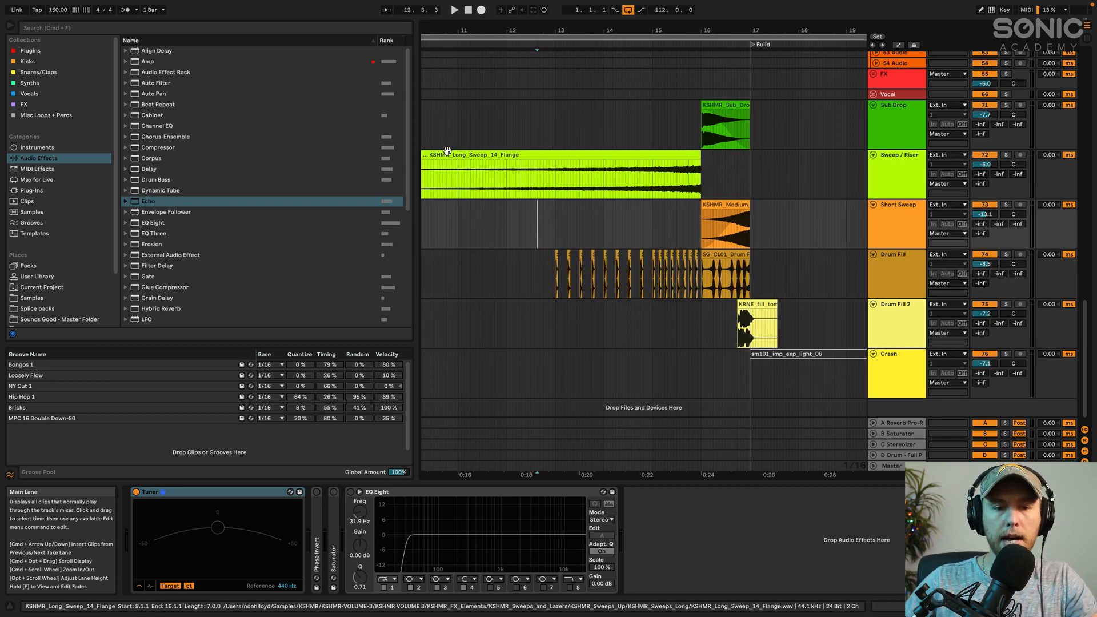
left_click(509, 186)
key("space")
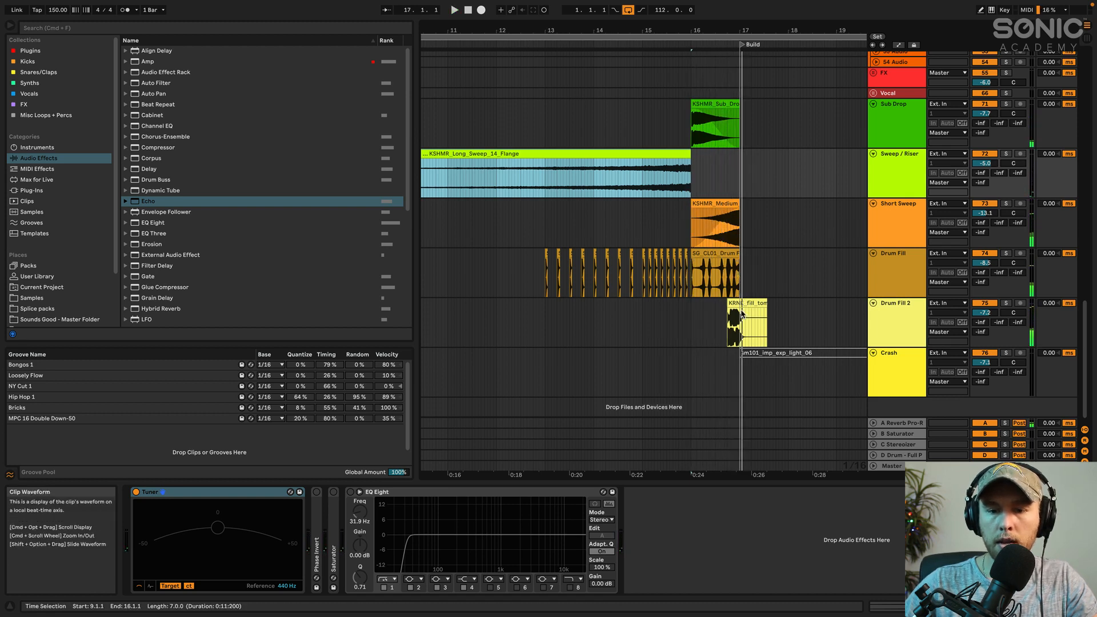
key("space")
Audition the tom fill from 16.3.3 with Drum Fill 2 soloed, and unsolo the track
left_click(721, 320)
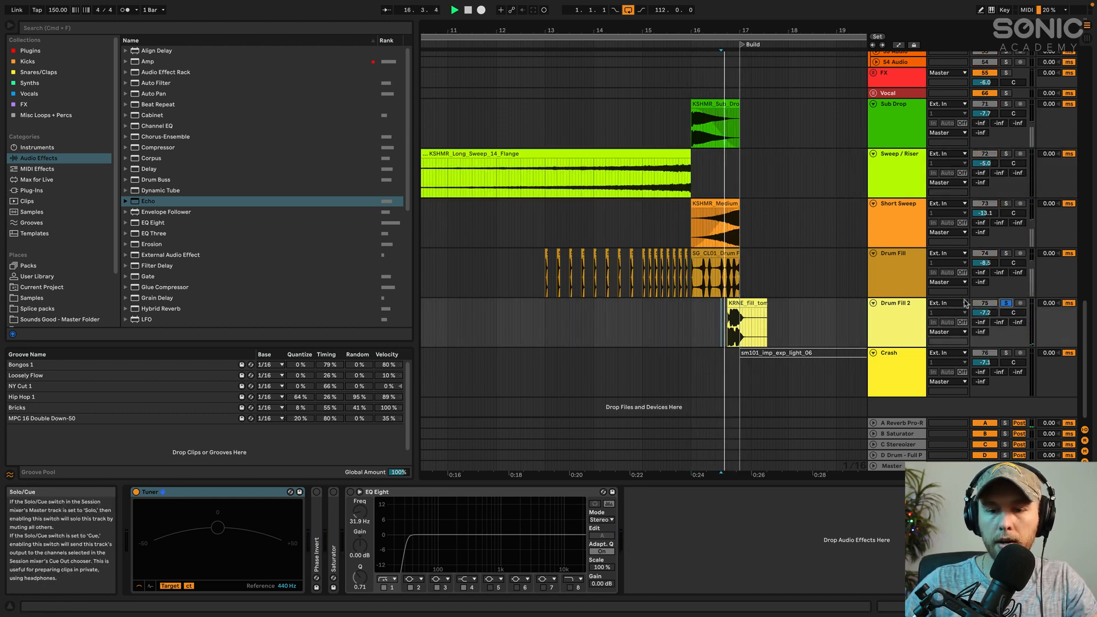
key("space")
left_click(1006, 304)
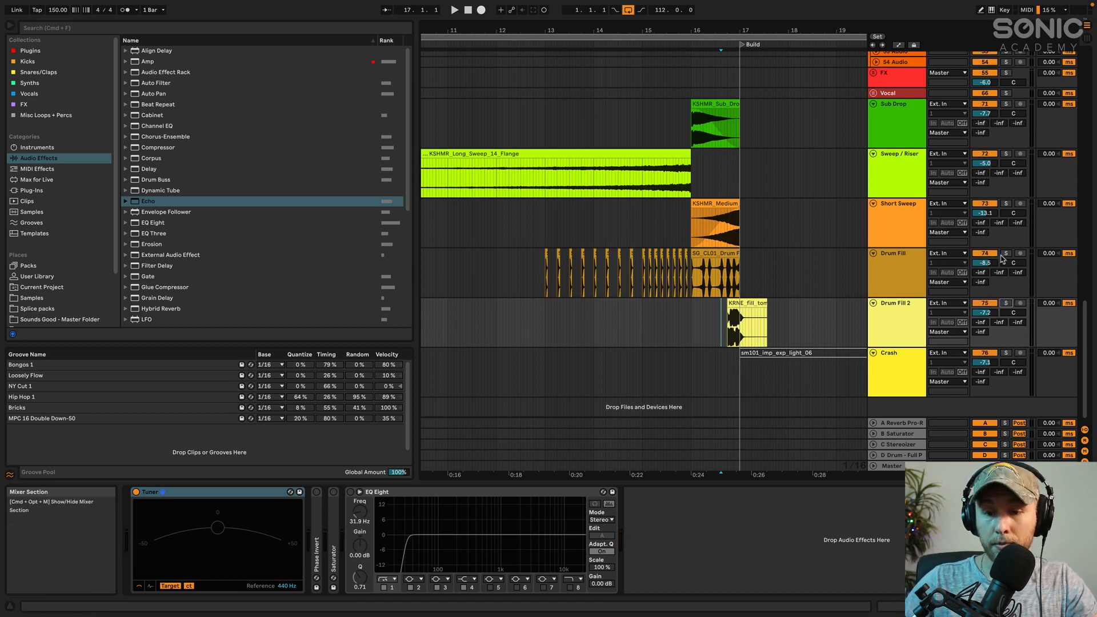
Solo the Drum Fill track and play its fill from bar 16 into the Build
left_click(1007, 257)
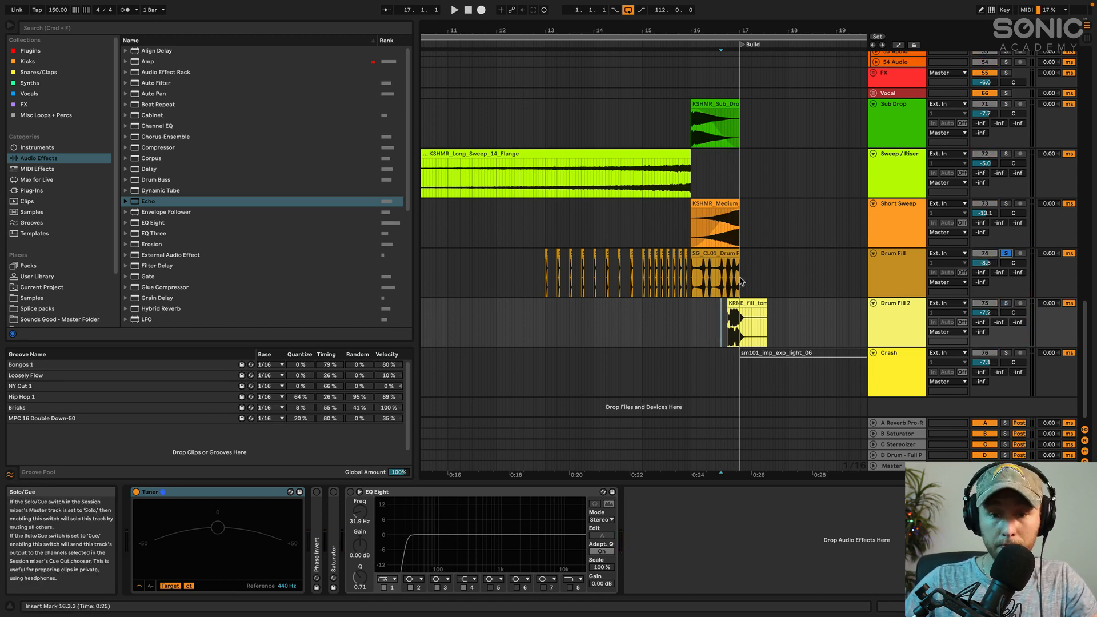
left_click(690, 284)
left_click(692, 282)
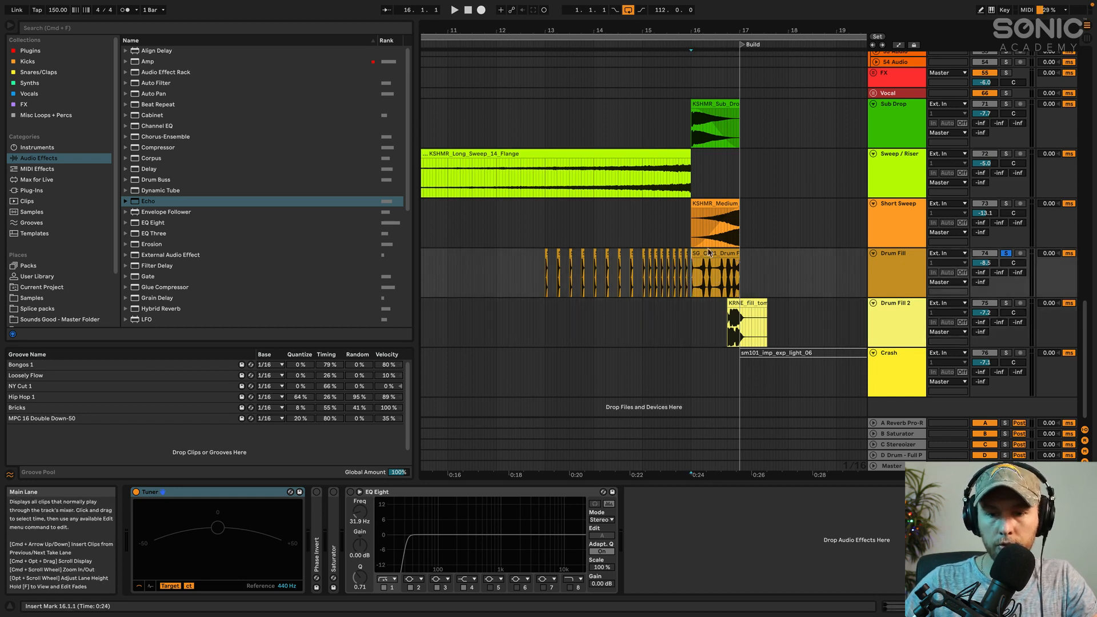
key("space")
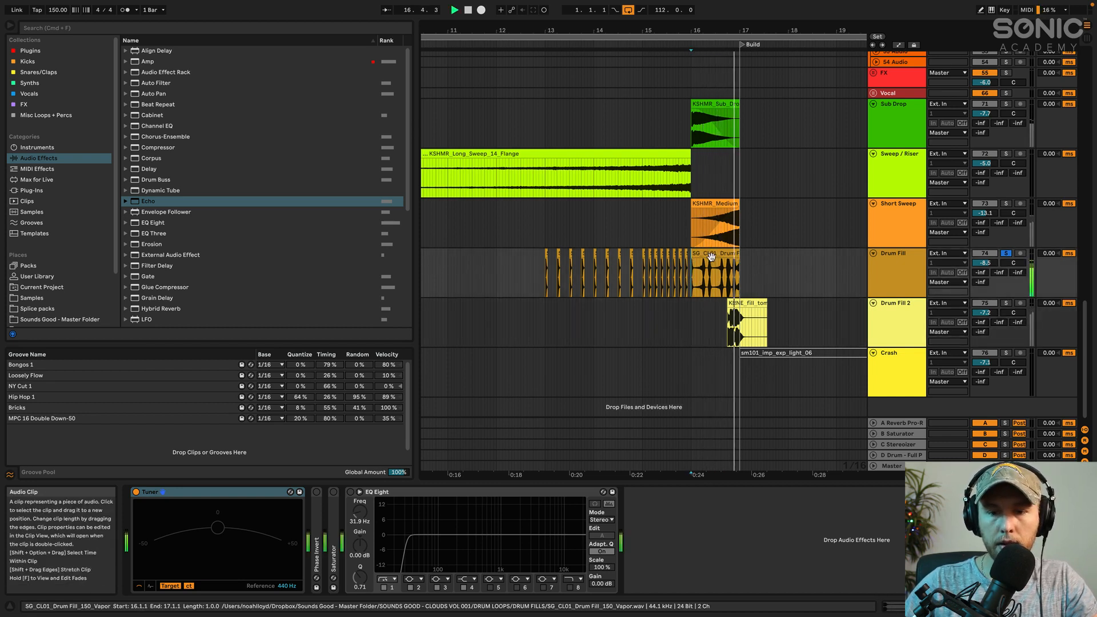
scroll(726, 264, "down", 1)
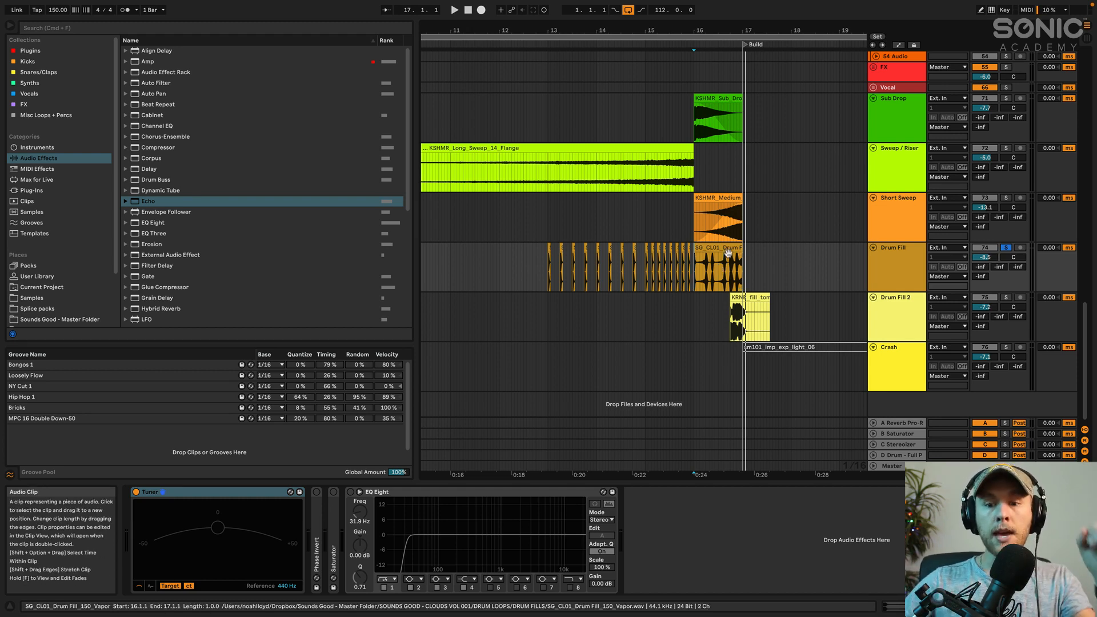
Reactivate the crash clip at the start of the Build and audition it from 16.4.2 with only the Crash track soloed
left_click(775, 348)
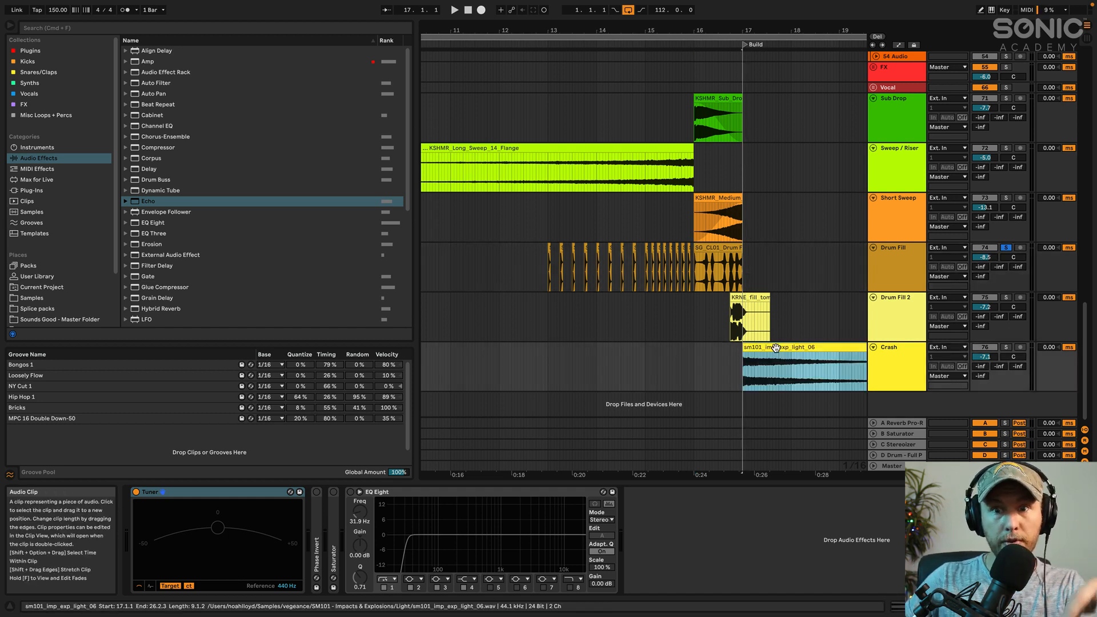
left_click(1006, 347)
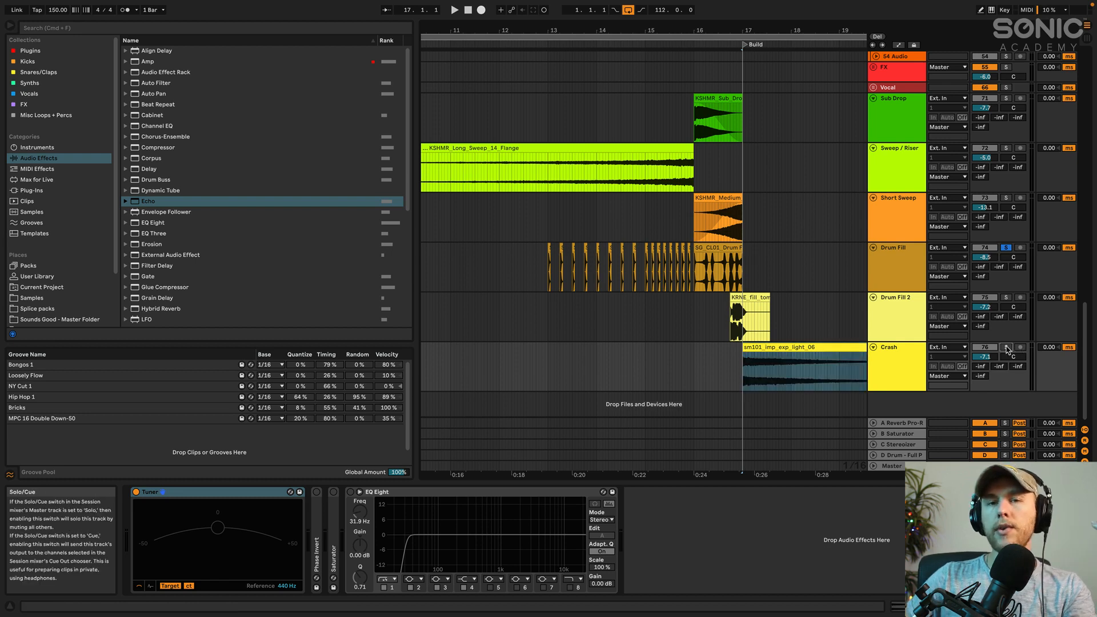
left_click(1006, 347)
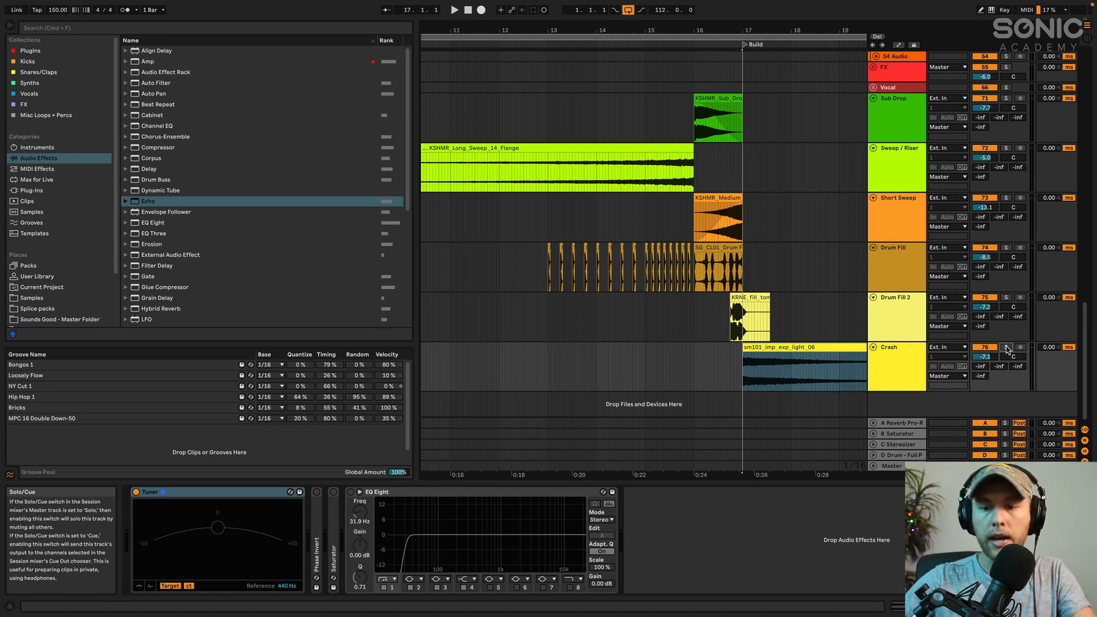
left_click(1006, 348)
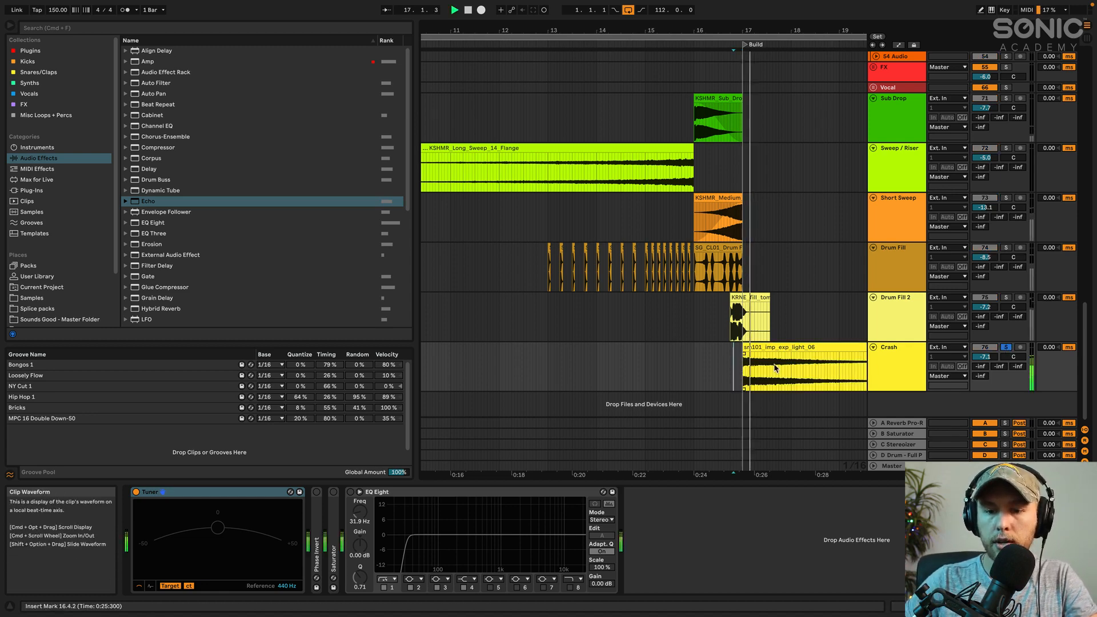
Open the crash clip's sample details to inspect its waveform, and unsolo the Crash track
double_click(813, 384)
scroll(764, 205, "right", 5)
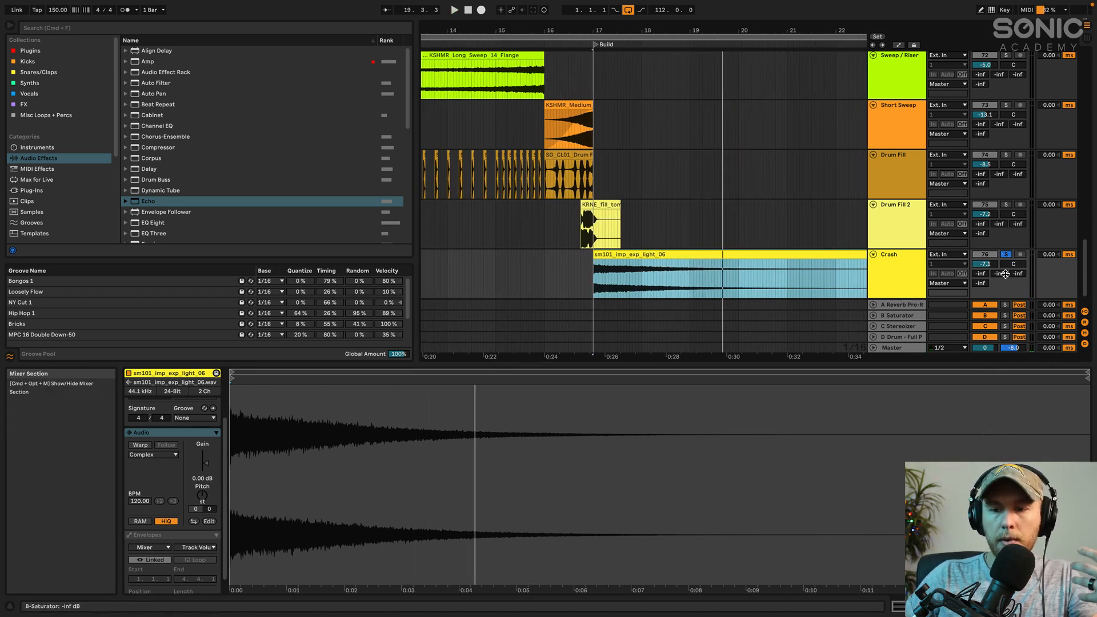
left_click(1006, 255)
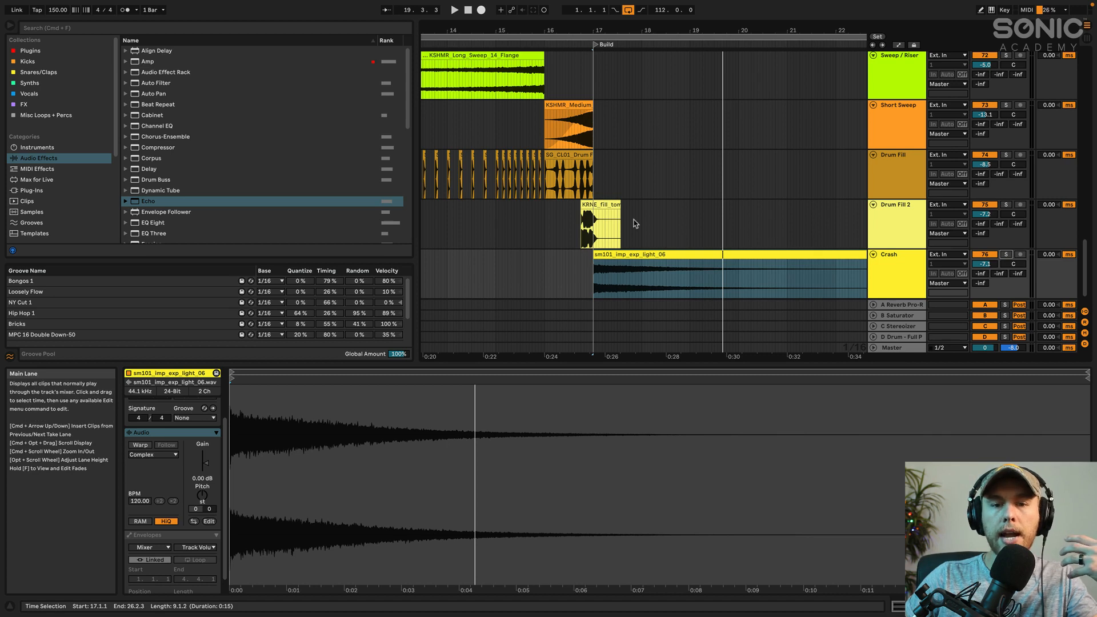
Play the full transition from the riser's start at 9.1.1 through the drum fills and crash into the Build
scroll(633, 222, "left", 2)
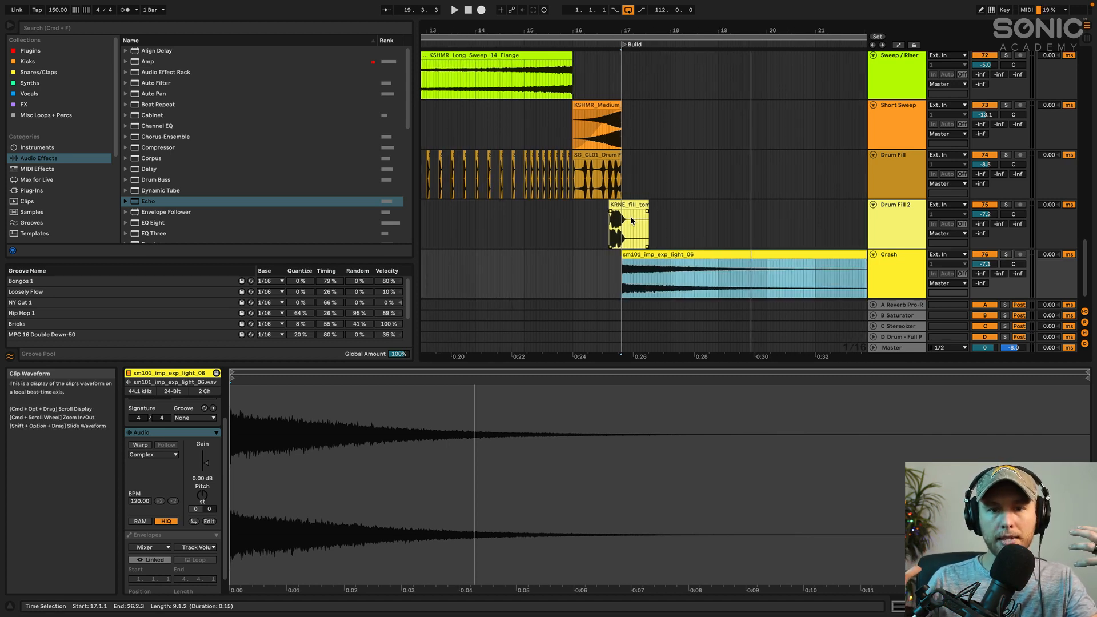
scroll(534, 173, "down", 5)
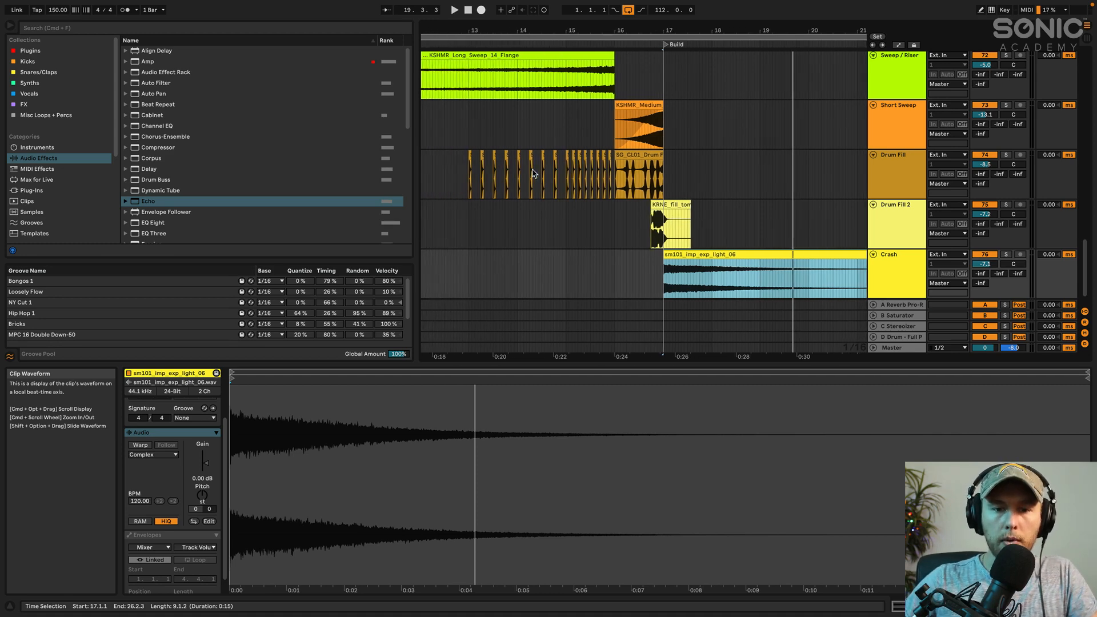
left_click(434, 86)
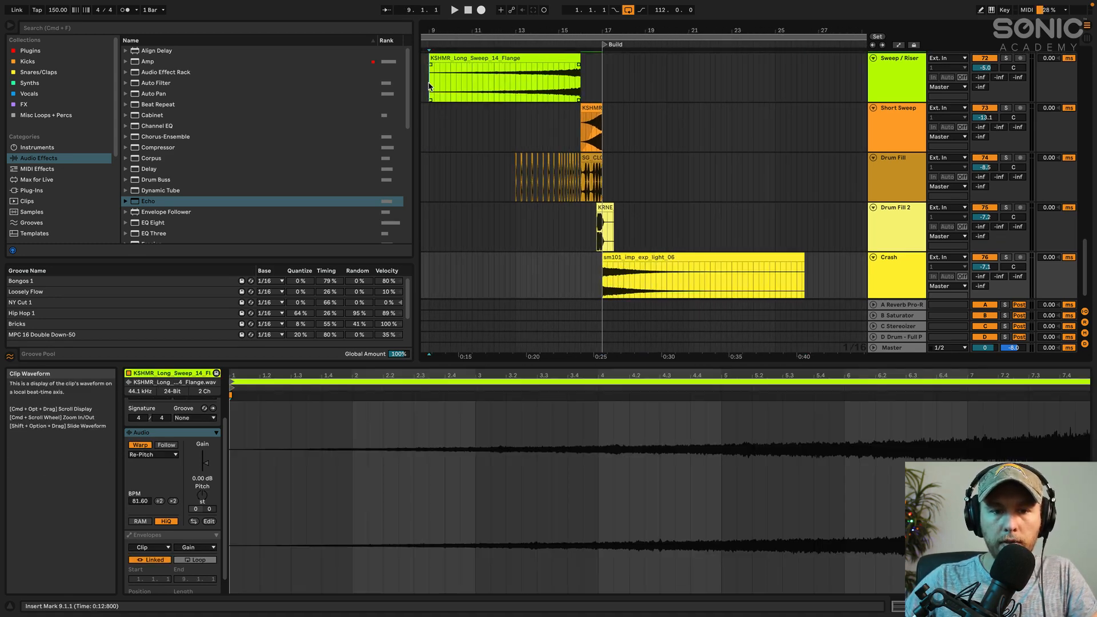
scroll(609, 160, "up", 10)
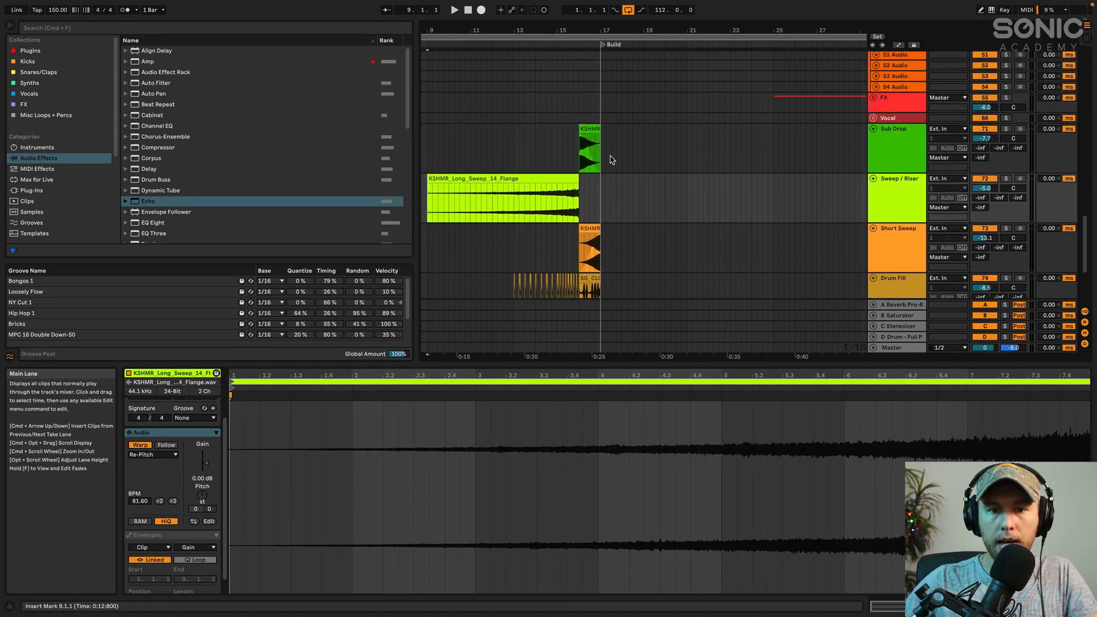
key("space")
scroll(639, 146, "down", 6)
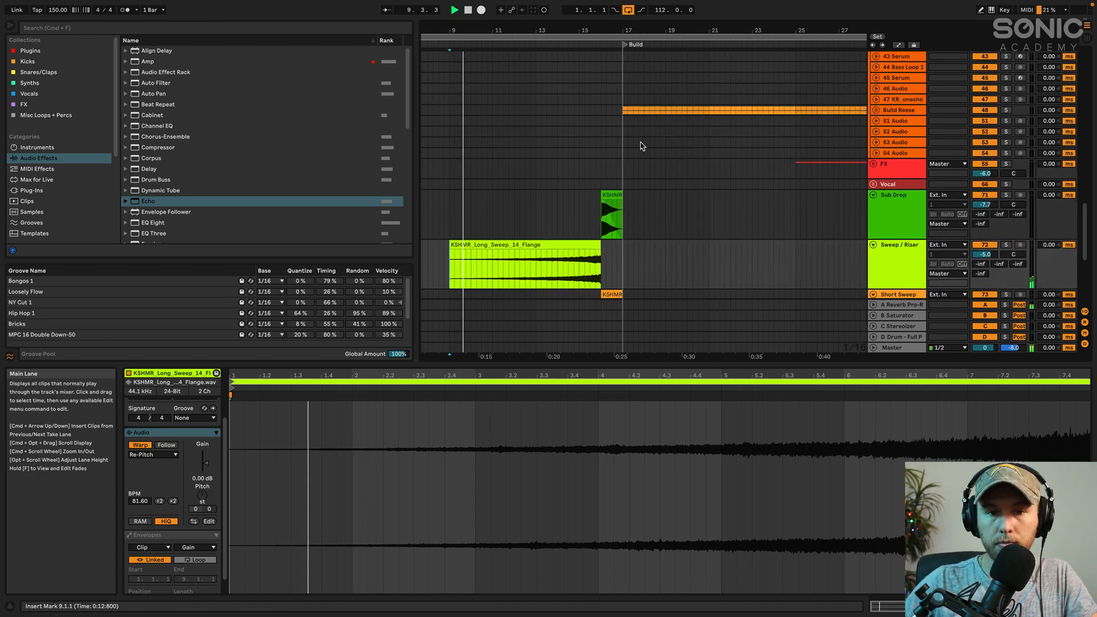
scroll(605, 158, "down", 1)
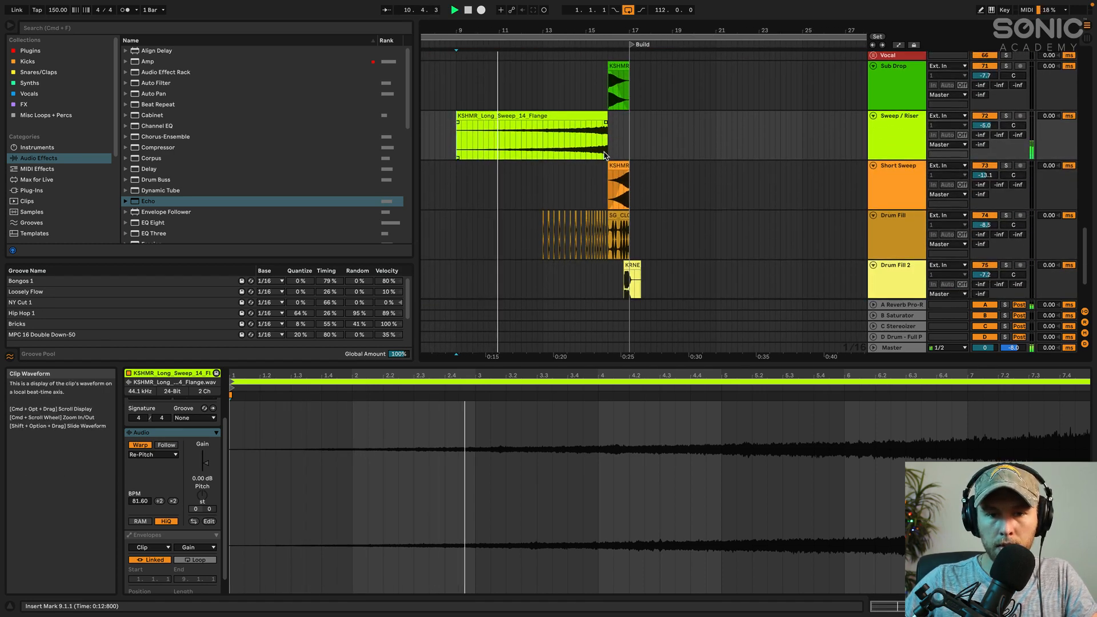
scroll(614, 194, "up", 2)
scroll(560, 228, "up", 2)
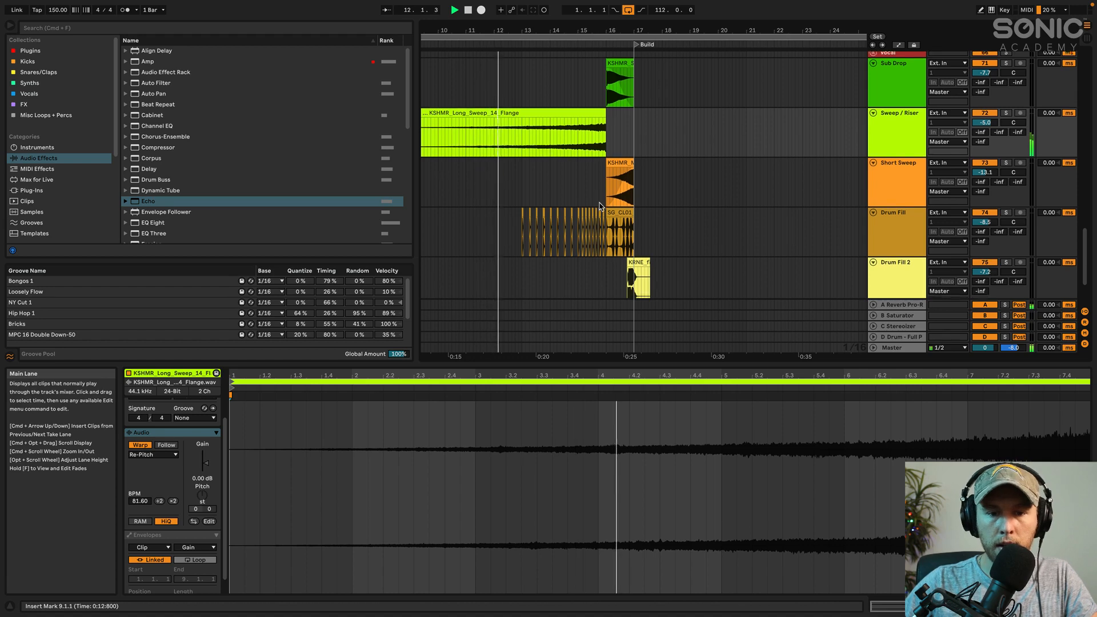
scroll(577, 205, "down", 1)
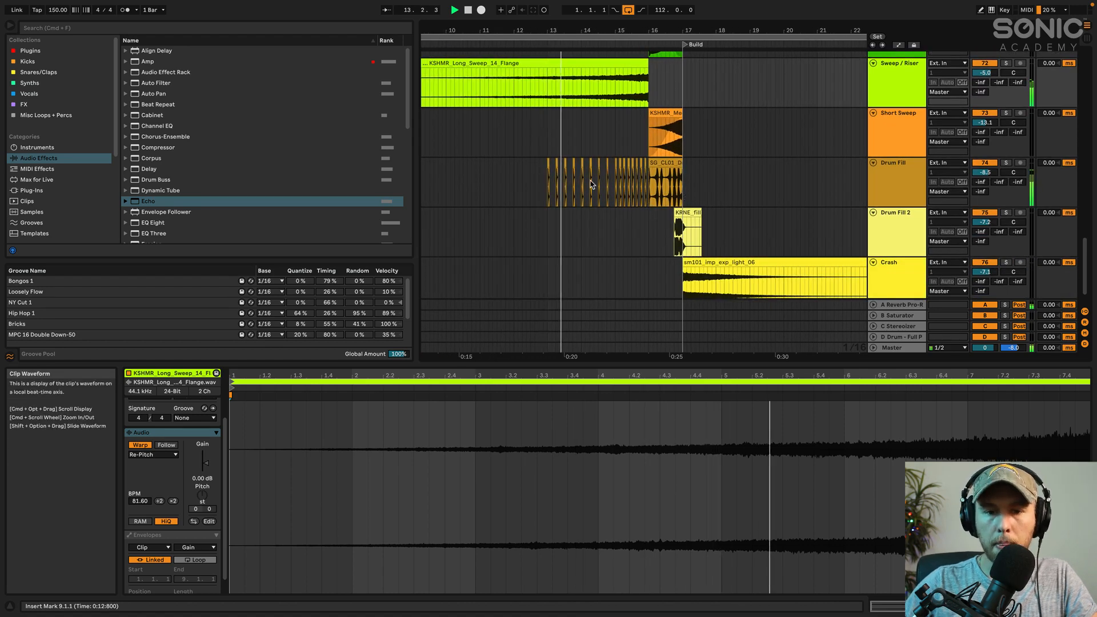
scroll(657, 163, "up", 2)
scroll(657, 162, "up", 1)
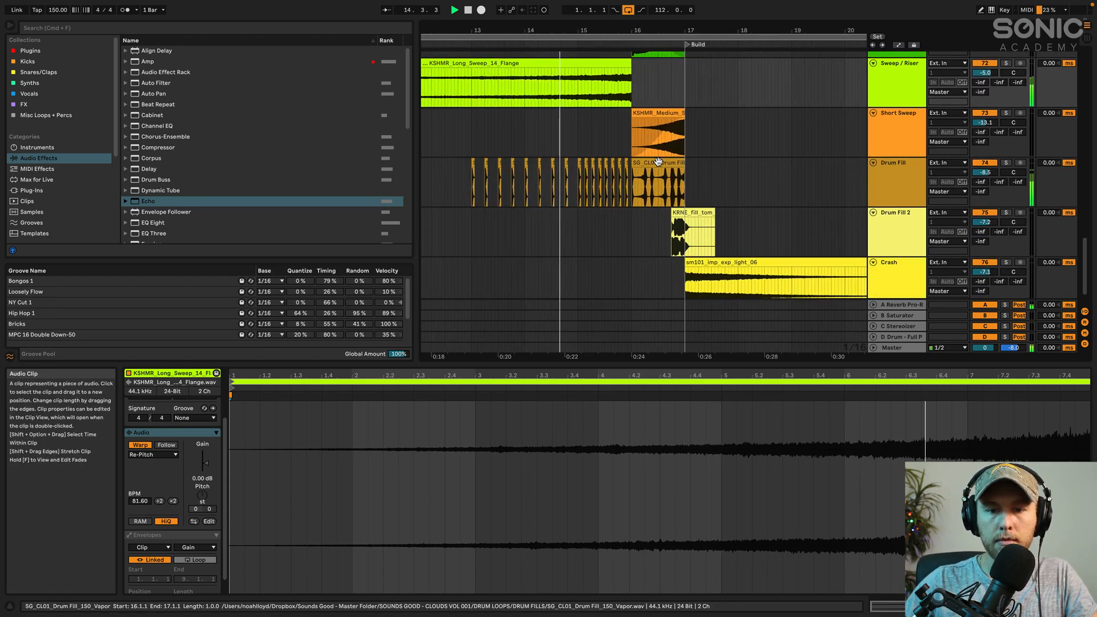
scroll(657, 162, "up", 3)
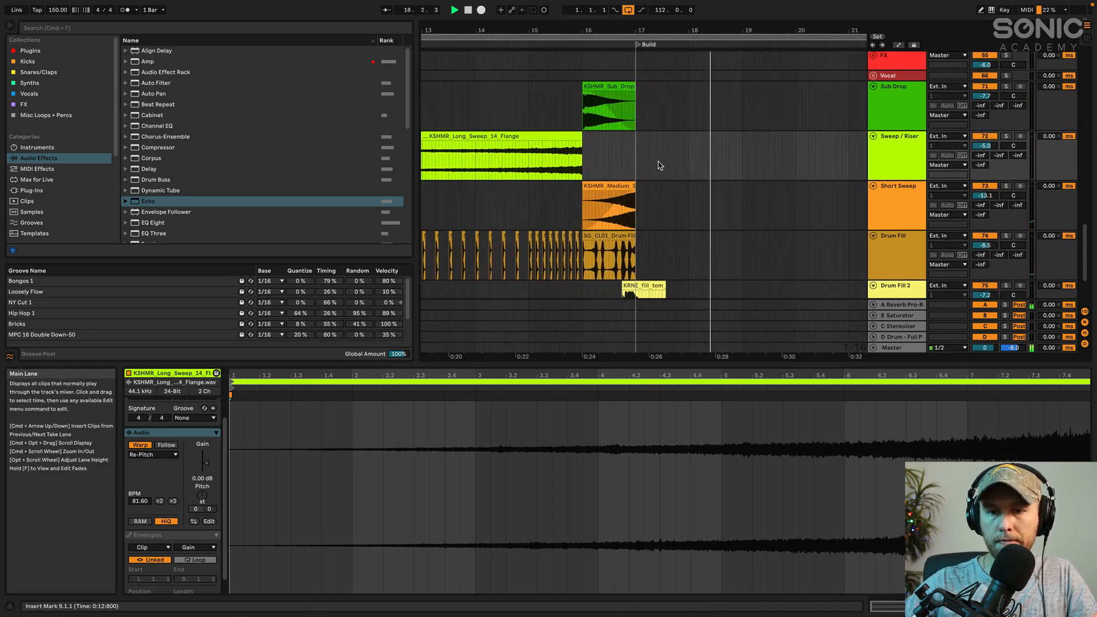
scroll(723, 165, "down", 2)
scroll(725, 165, "down", 3)
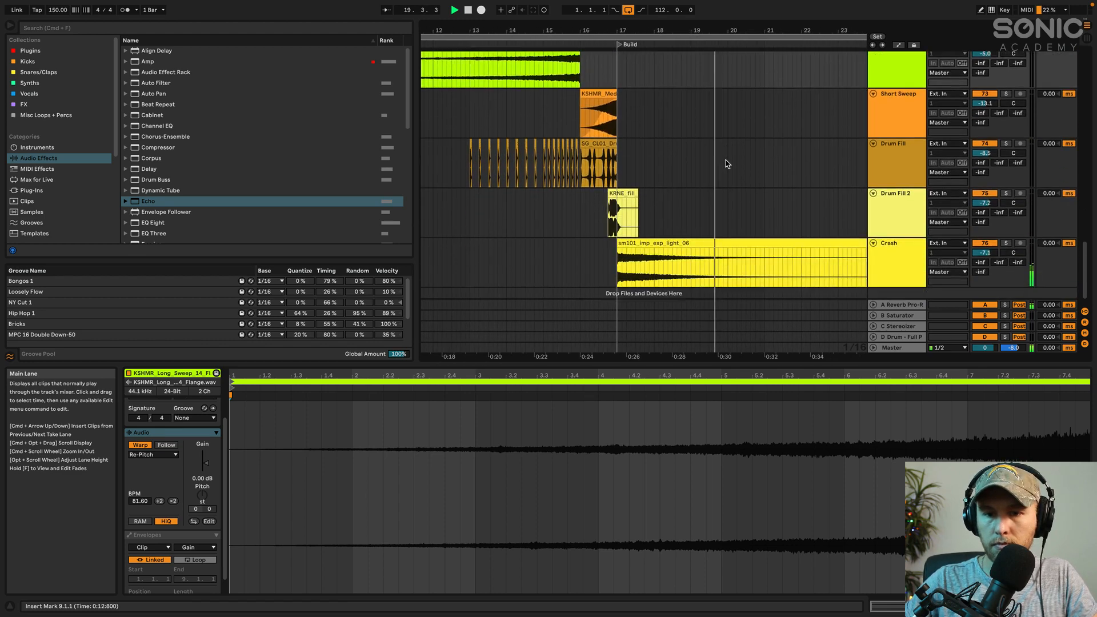